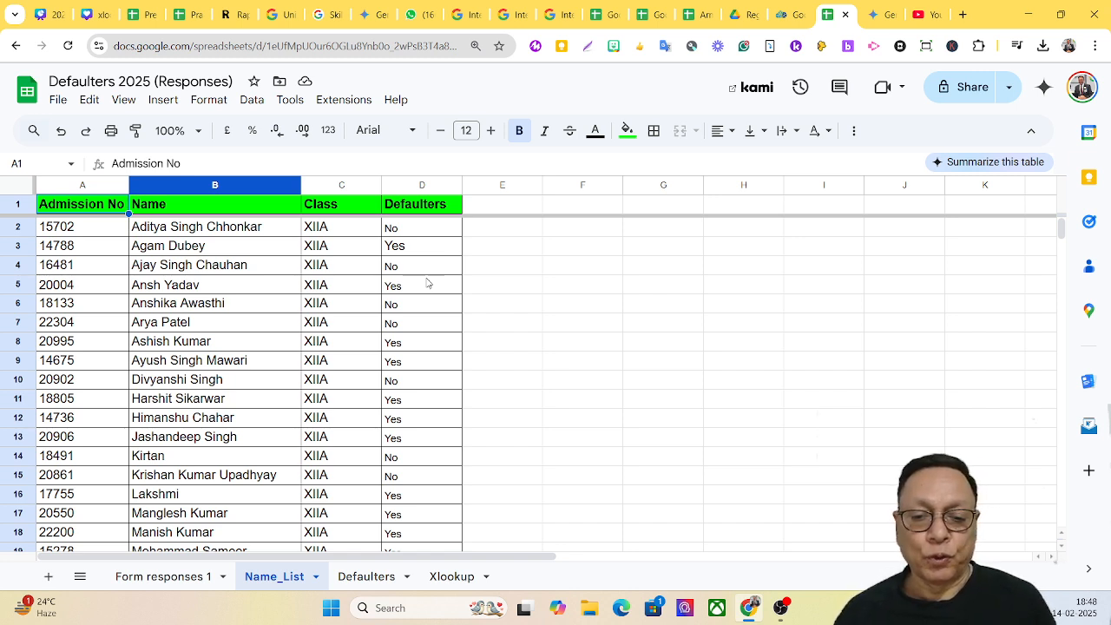
- On the Xlookup sheet, enter an XLOOKUP function without arguments in cell A2 under Name
{"action": "left_click", "coordinate": [450, 580]}
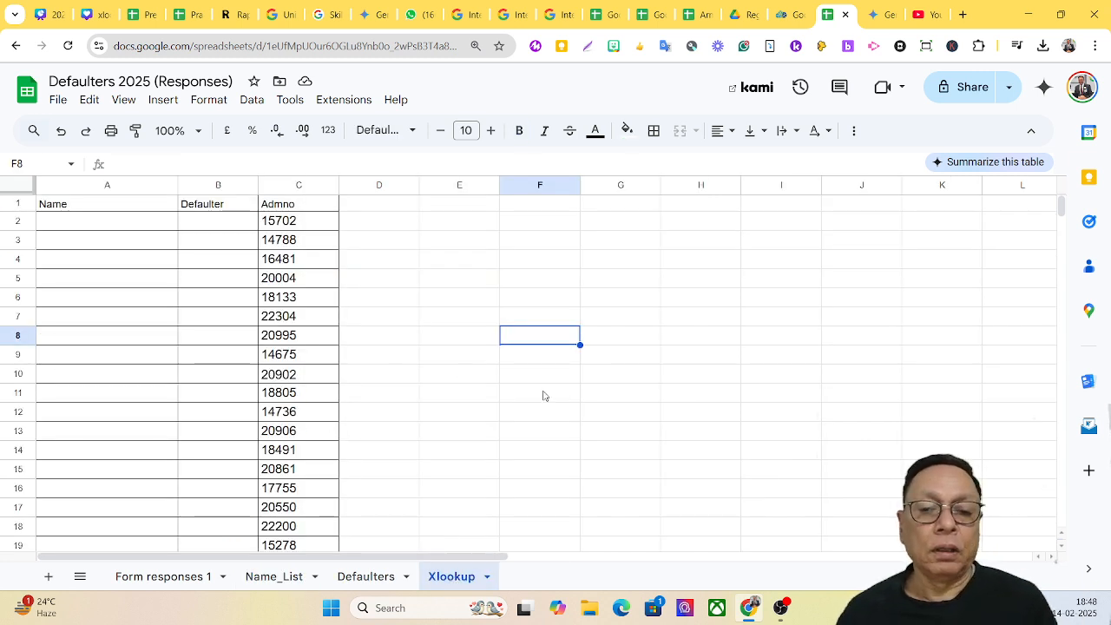
{"action": "left_click", "coordinate": [113, 225]}
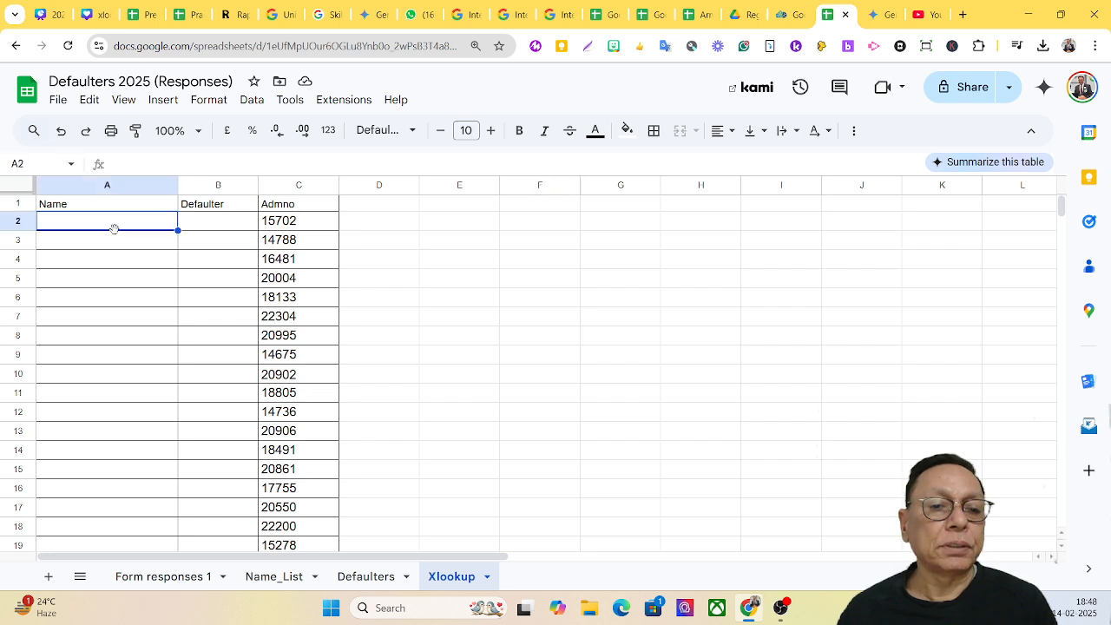
{"action": "left_click", "coordinate": [139, 161]}
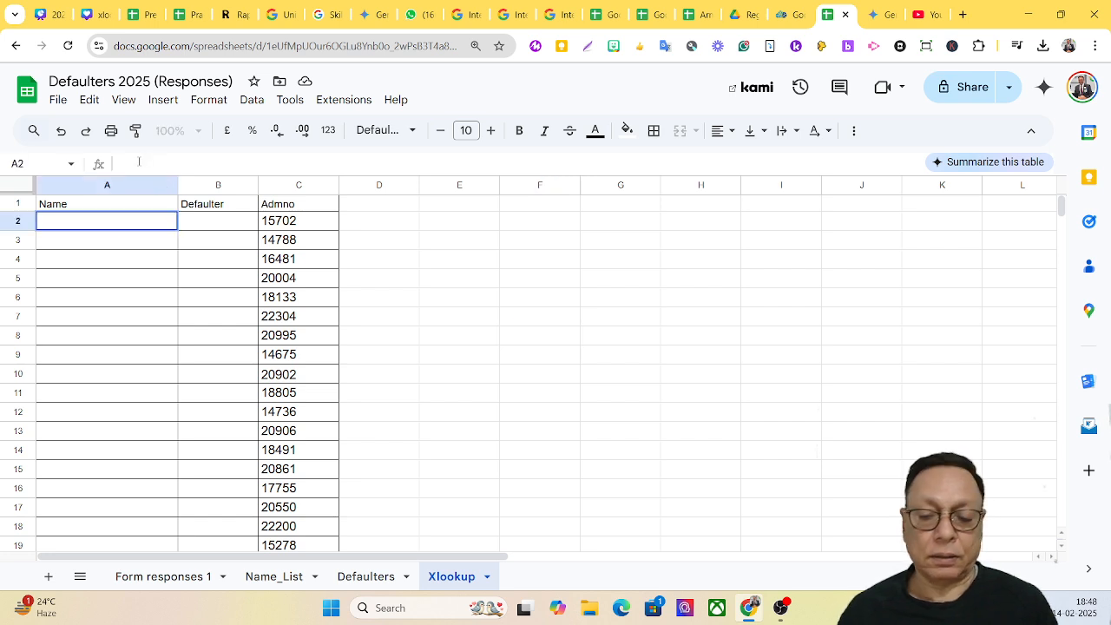
{"action": "type", "text": "="}
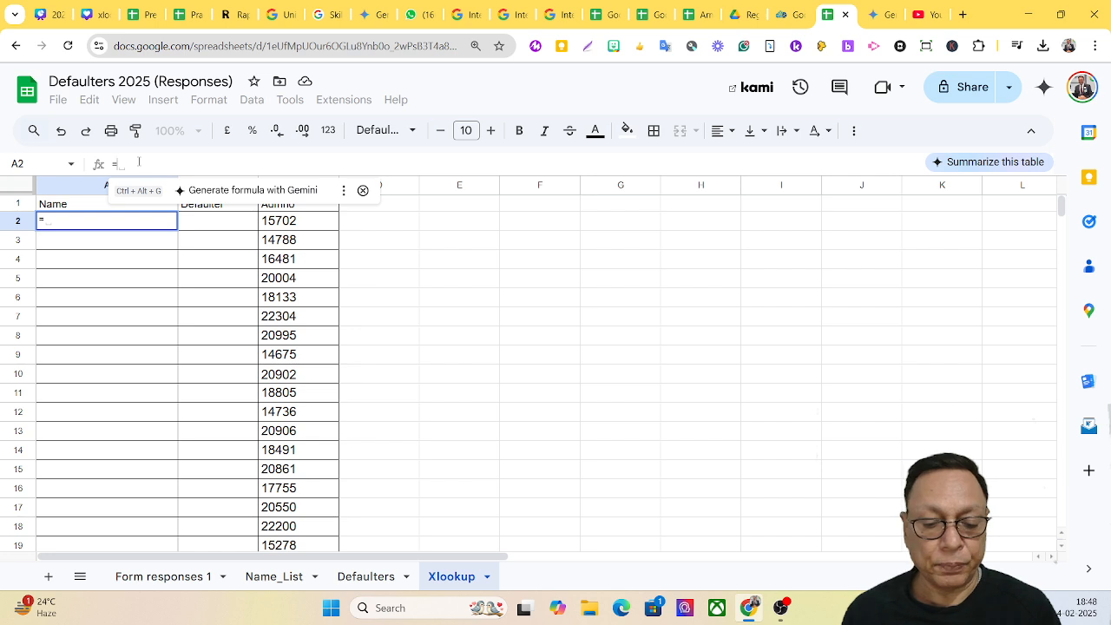
{"action": "type", "text": "xl"}
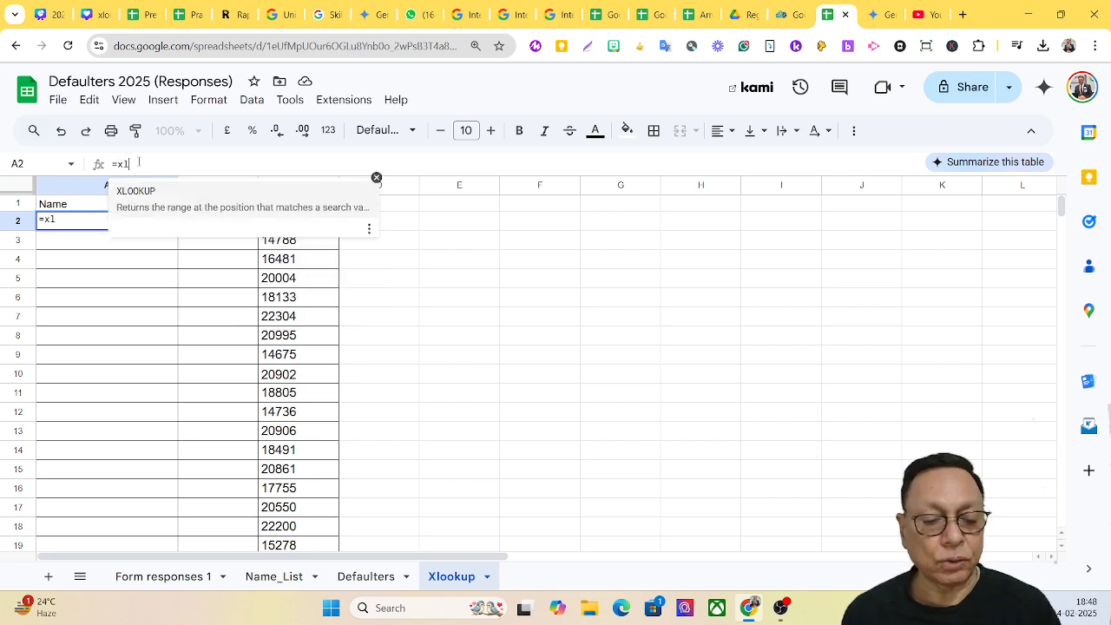
{"action": "key", "text": "Tab"}
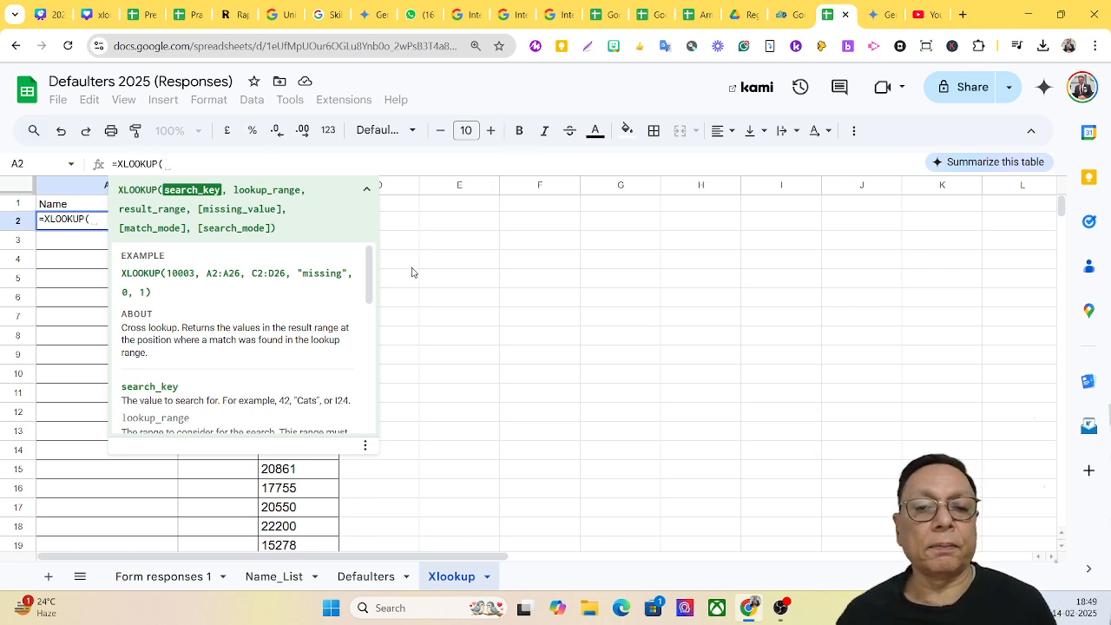
{"action": "left_click", "coordinate": [369, 194]}
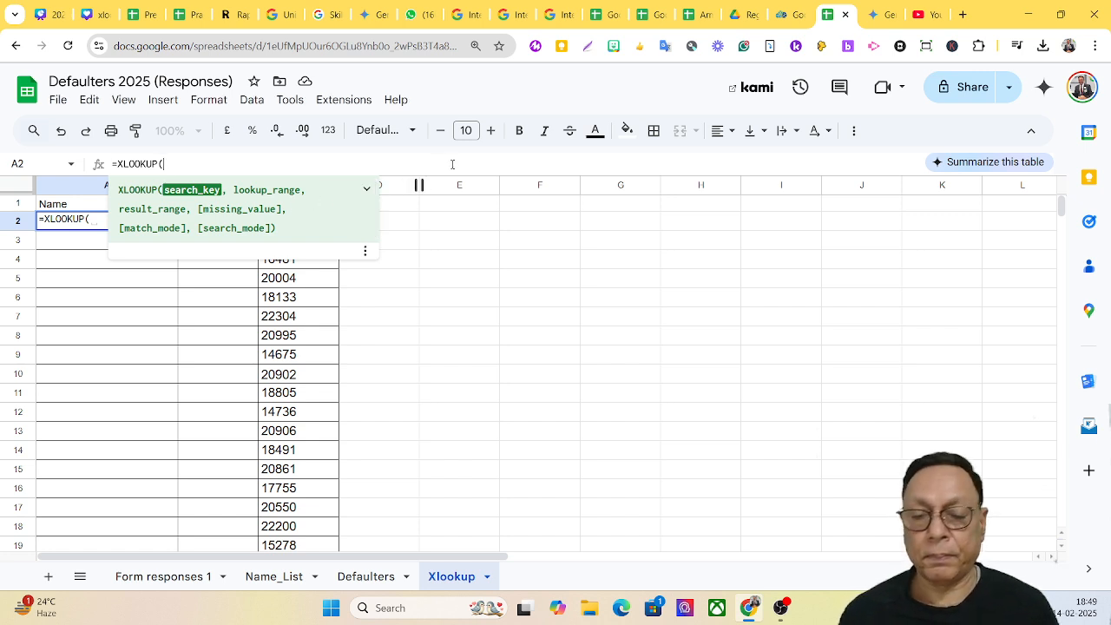
{"action": "key", "text": "Return"}
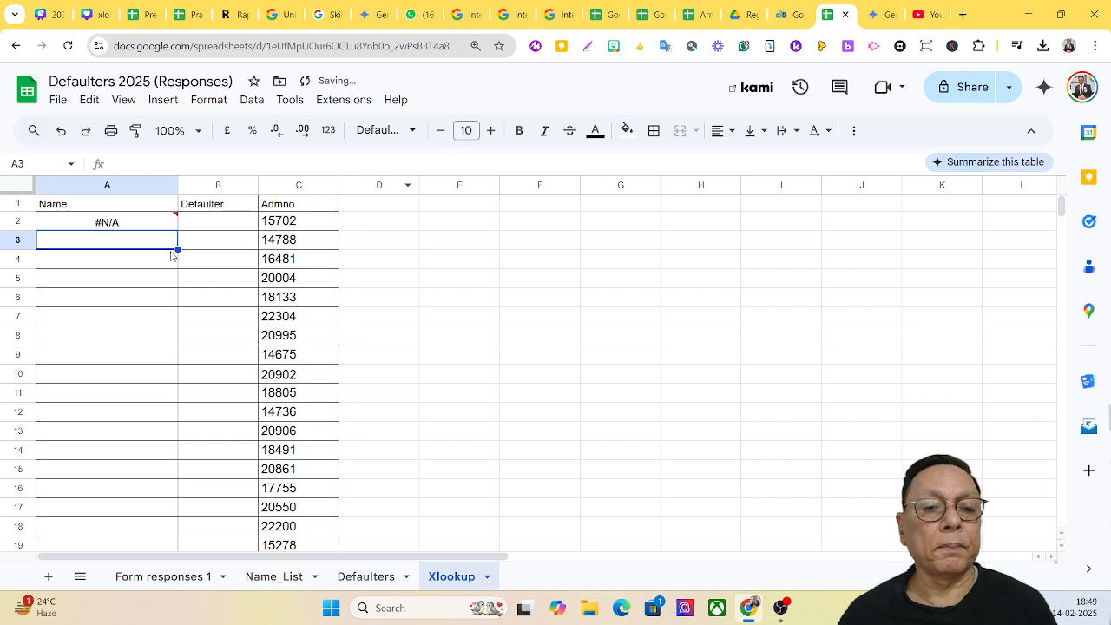
- Reopen the formula in A2 for editing between the XLOOKUP parentheses and review the function's syntax help
{"action": "left_click", "coordinate": [136, 229]}
{"action": "double_click", "coordinate": [135, 226]}
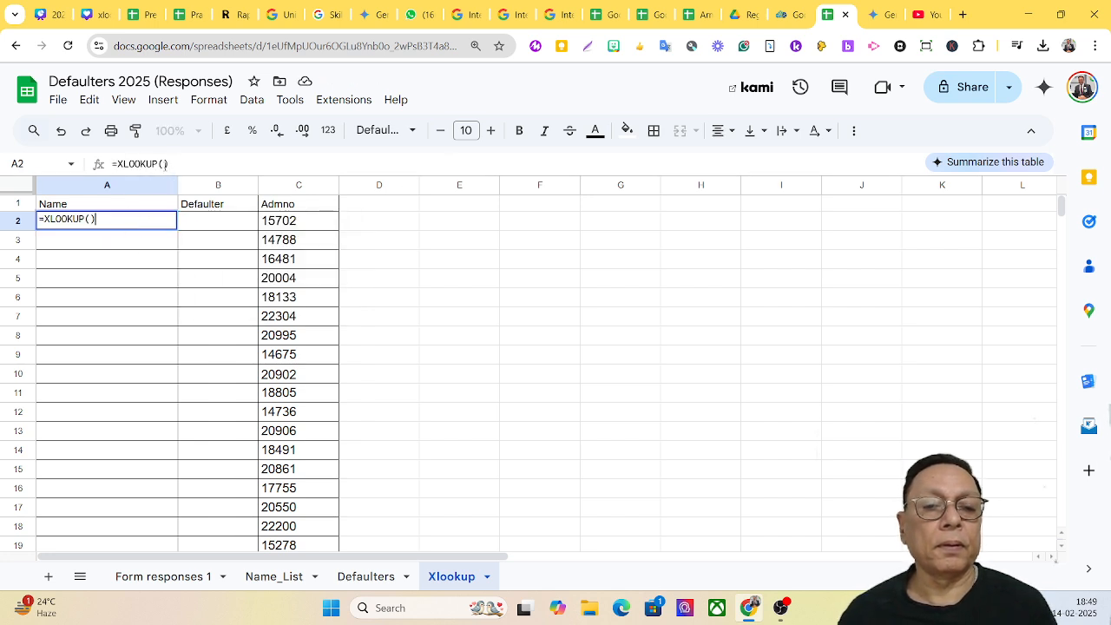
{"action": "key", "text": "Left"}
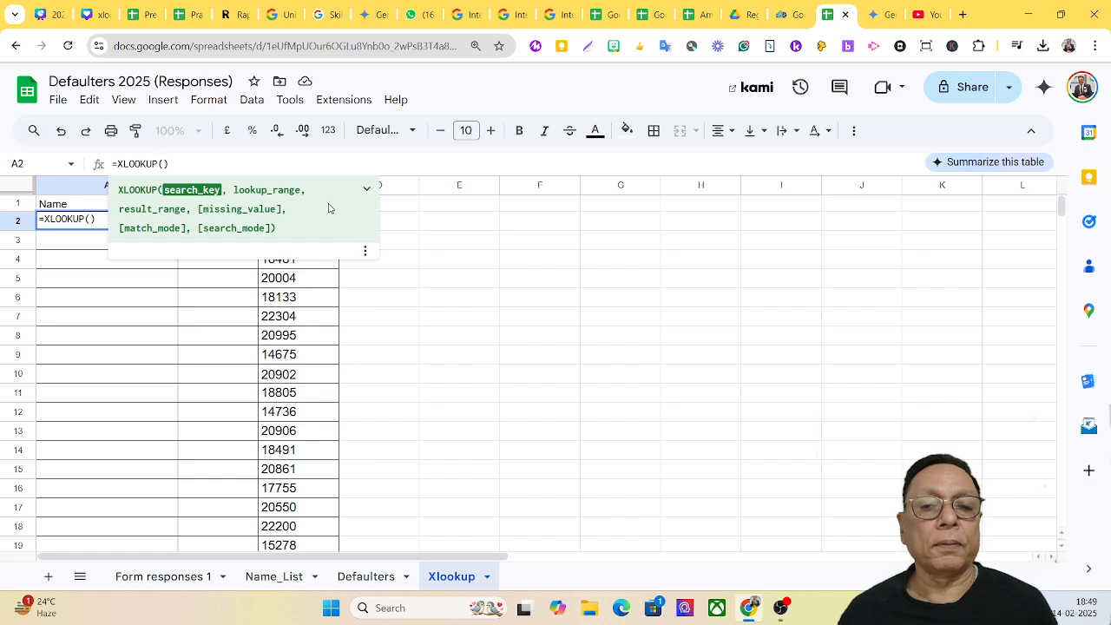
{"action": "left_click", "coordinate": [356, 187]}
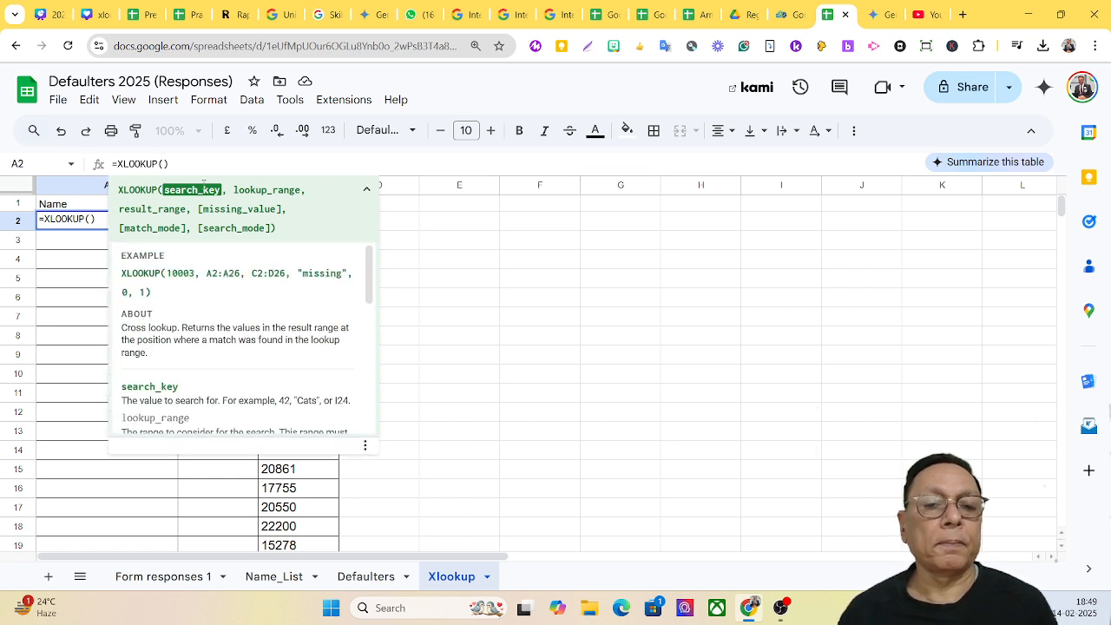
{"action": "left_click", "coordinate": [365, 190]}
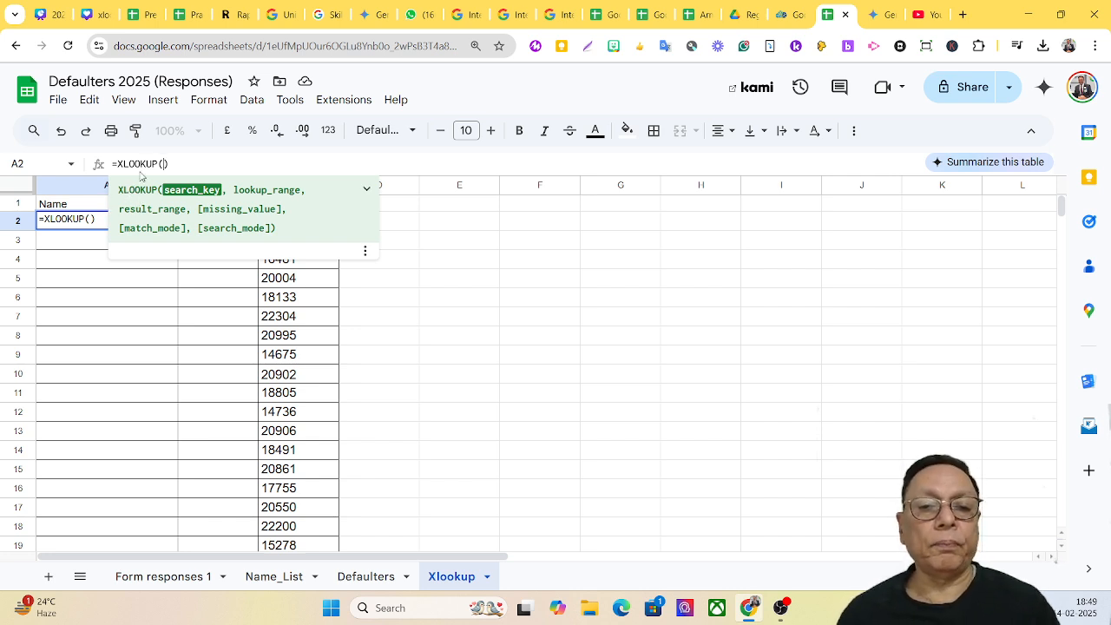
{"action": "left_click", "coordinate": [366, 251]}
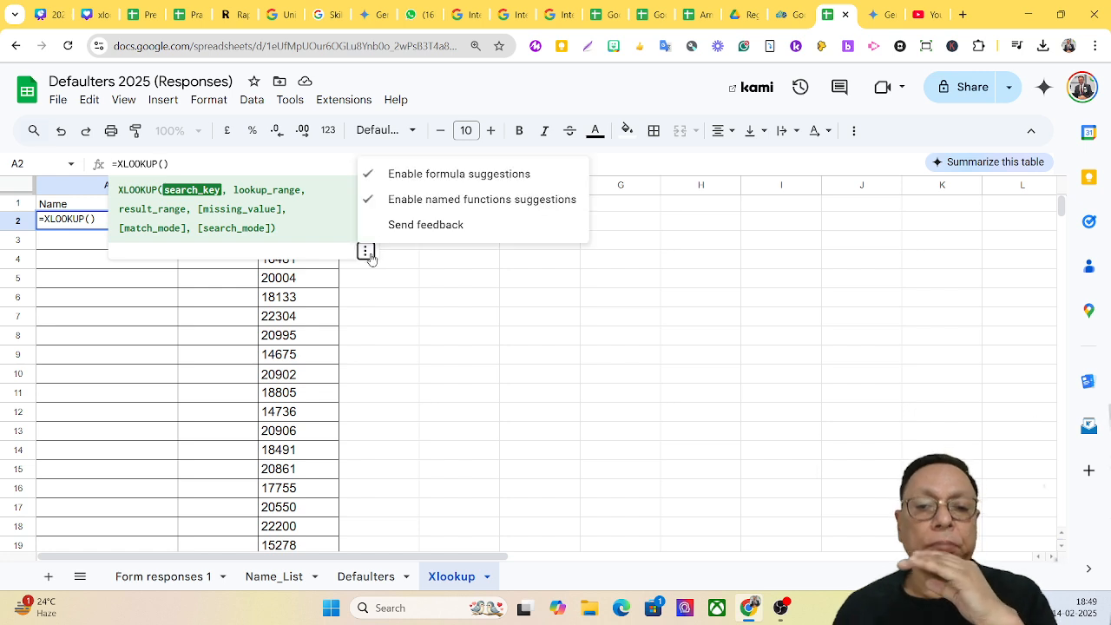
{"action": "left_click", "coordinate": [368, 174]}
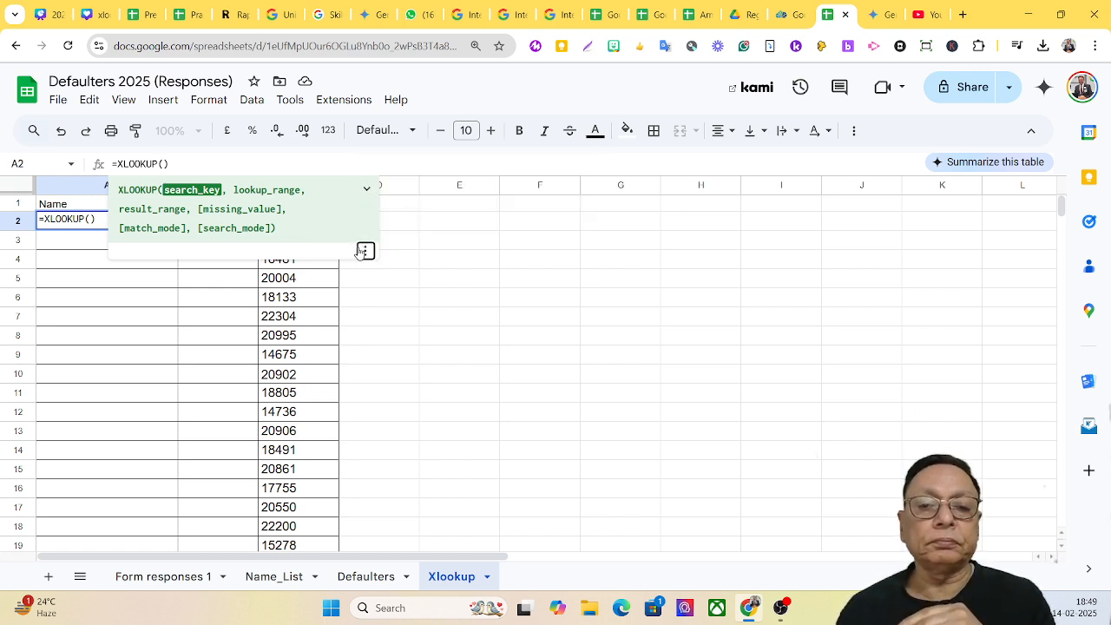
{"action": "left_click", "coordinate": [365, 251]}
{"action": "left_click", "coordinate": [373, 200]}
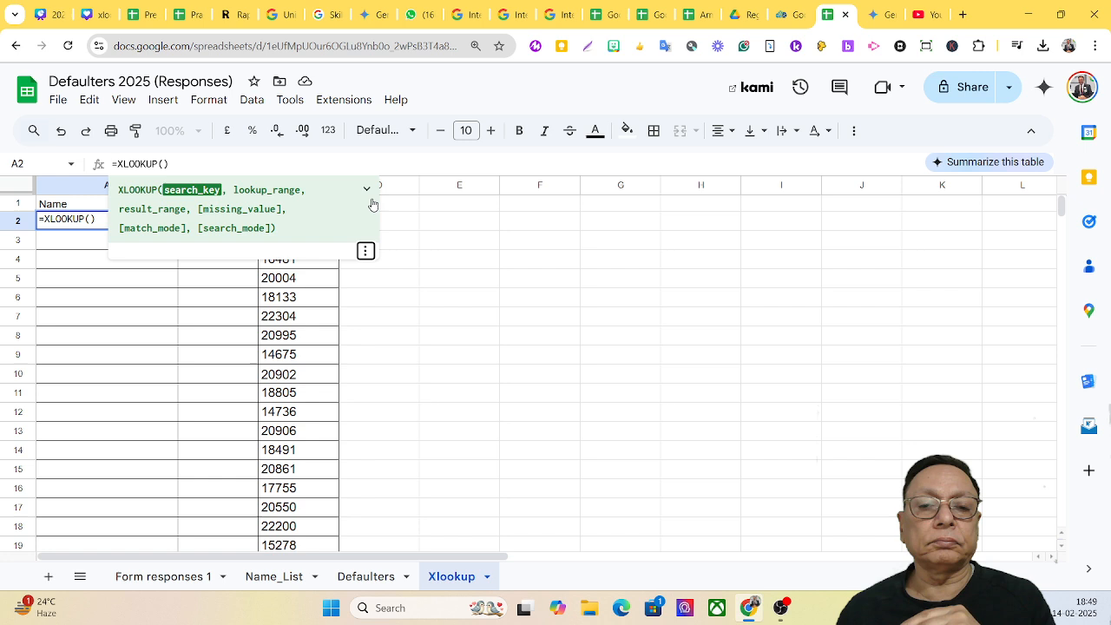
- Use cell C2, the first admission number, as the search key of the XLOOKUP formula
{"action": "left_click", "coordinate": [428, 225]}
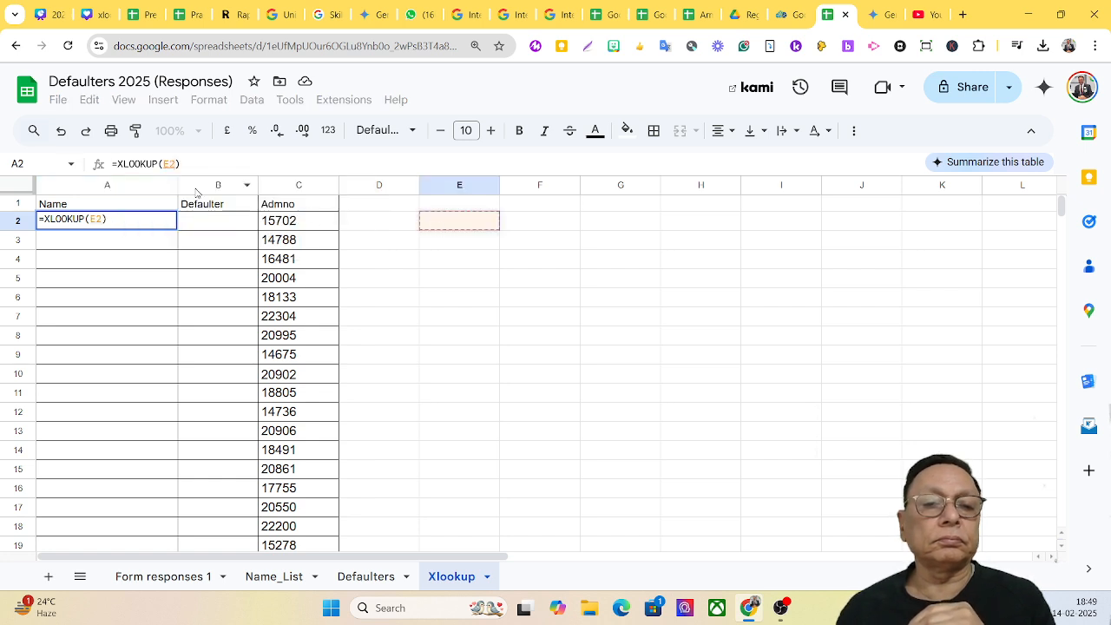
{"action": "left_click", "coordinate": [283, 227]}
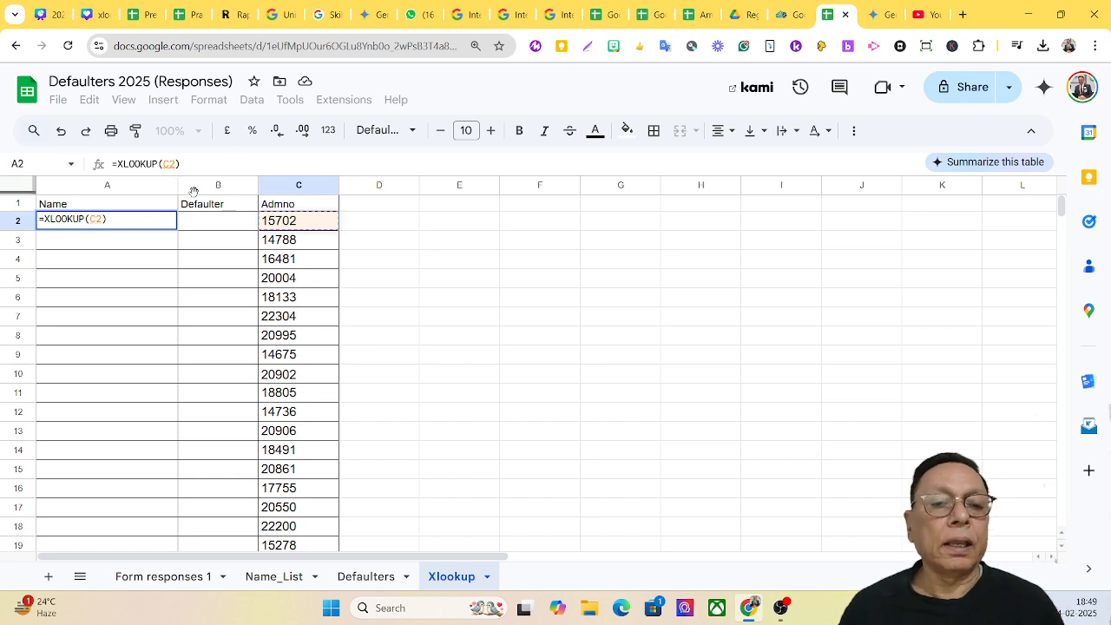
{"action": "type", "text": ","}
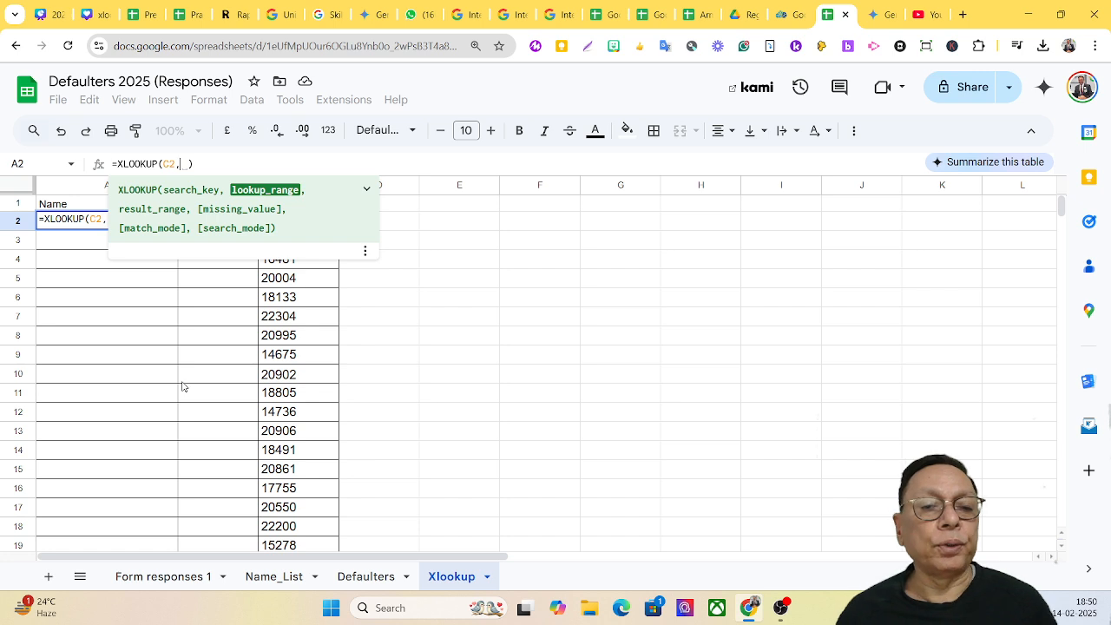
- Set the formula's lookup range to the whole admission number column of the Name_List sheet, Name_List!A:A
{"action": "left_click", "coordinate": [272, 577]}
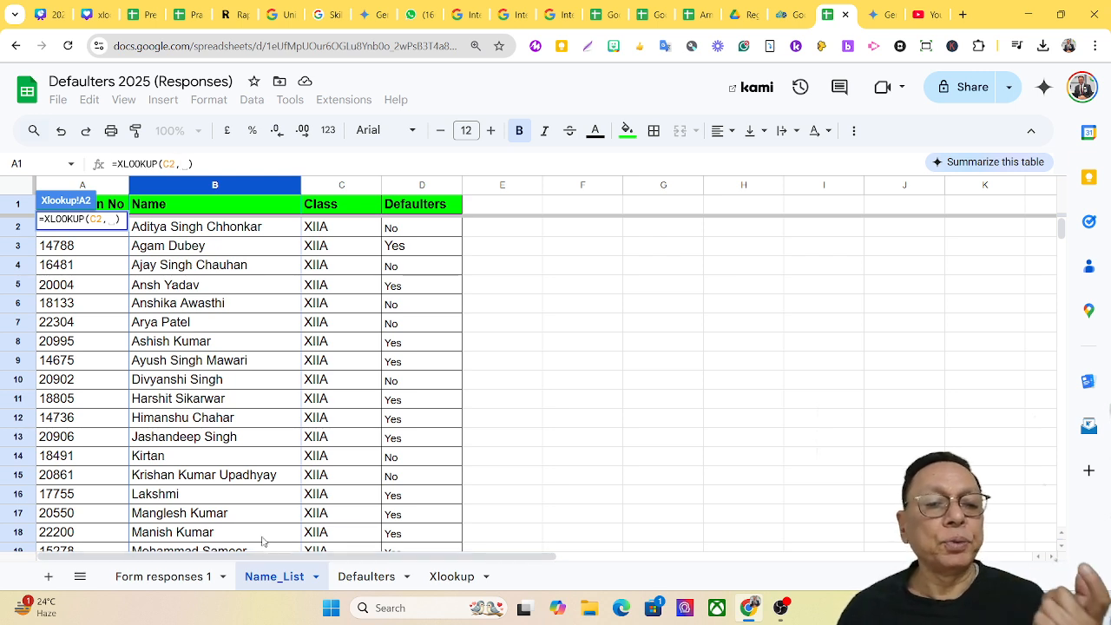
{"action": "left_click", "coordinate": [87, 189]}
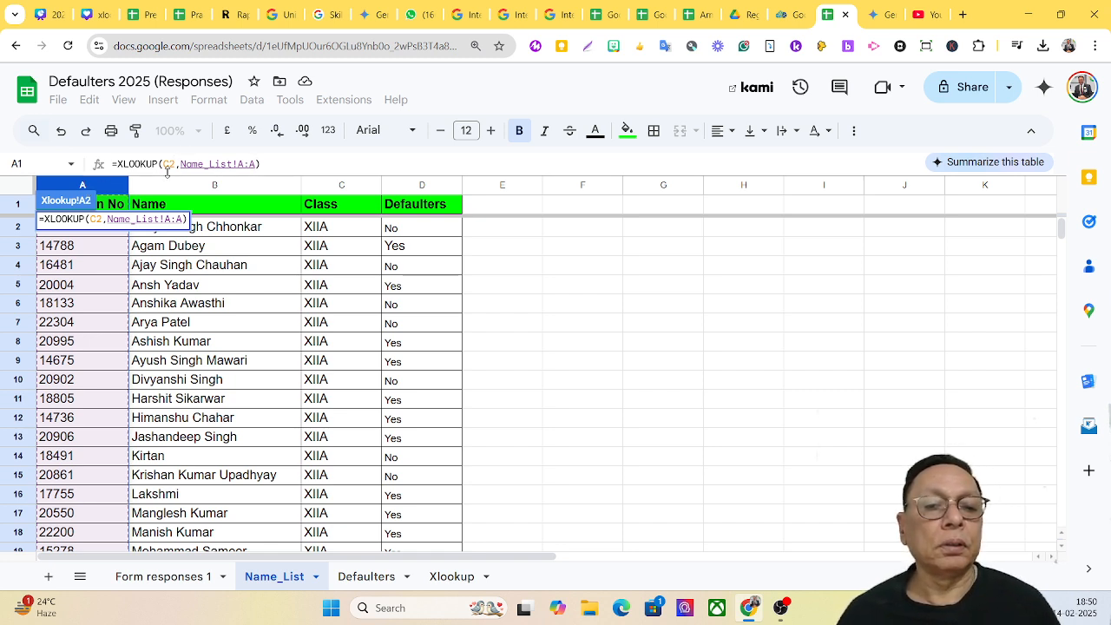
{"action": "left_click", "coordinate": [258, 164]}
{"action": "type", "text": ","}
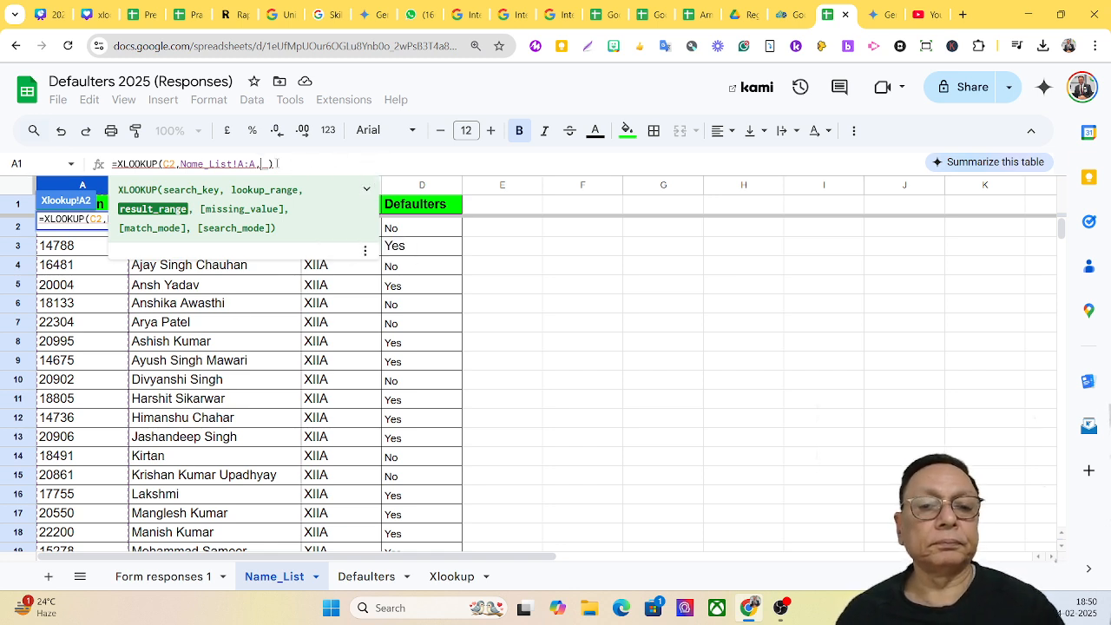
- Add Name_list!B:B as the result range so that the formula returns the student's name
{"action": "key", "text": "BackSpace"}
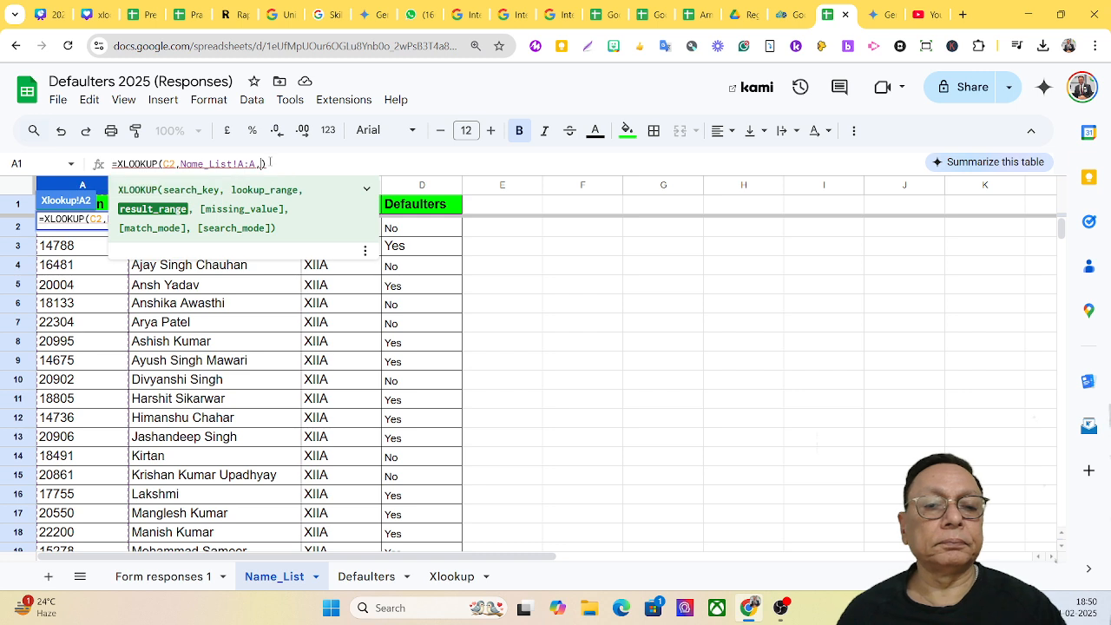
{"action": "type", "text": "Nam"}
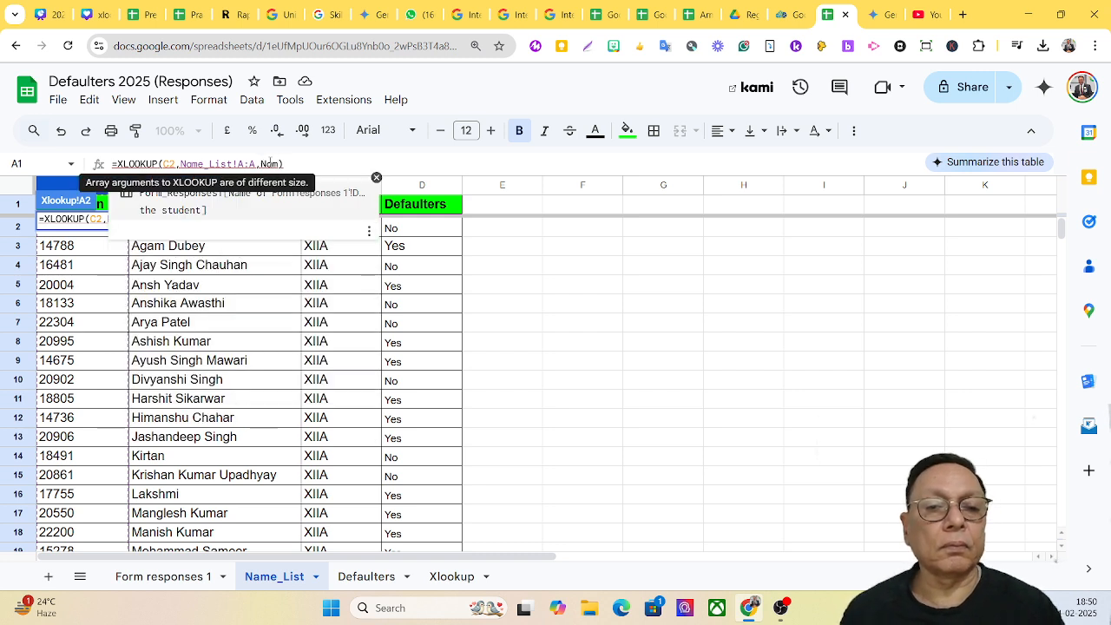
{"action": "type", "text": "e"}
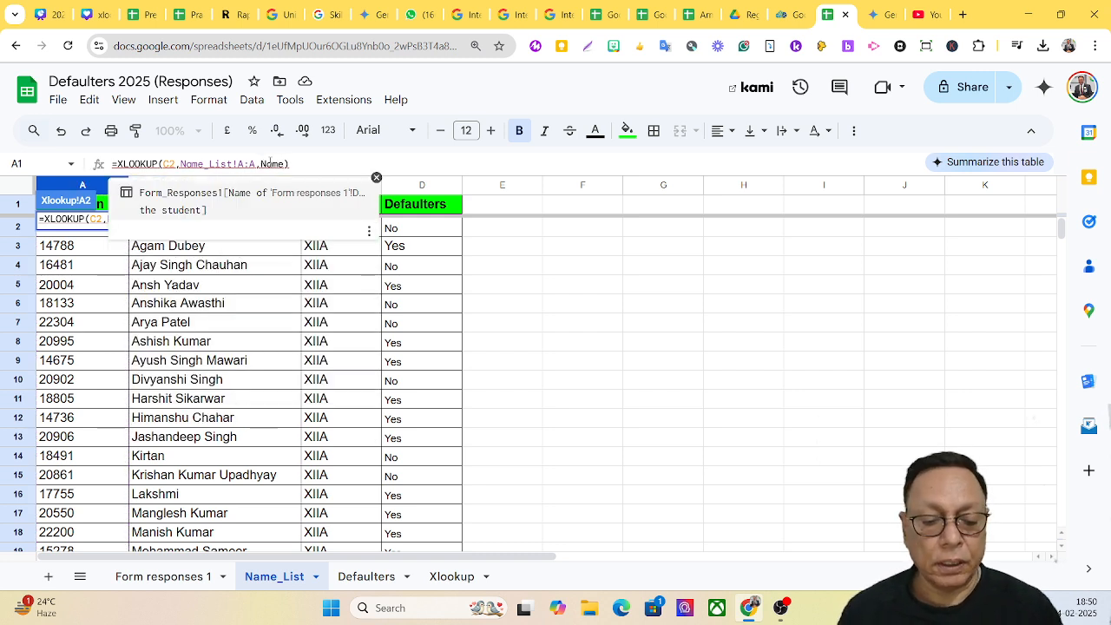
{"action": "type", "text": "_list"}
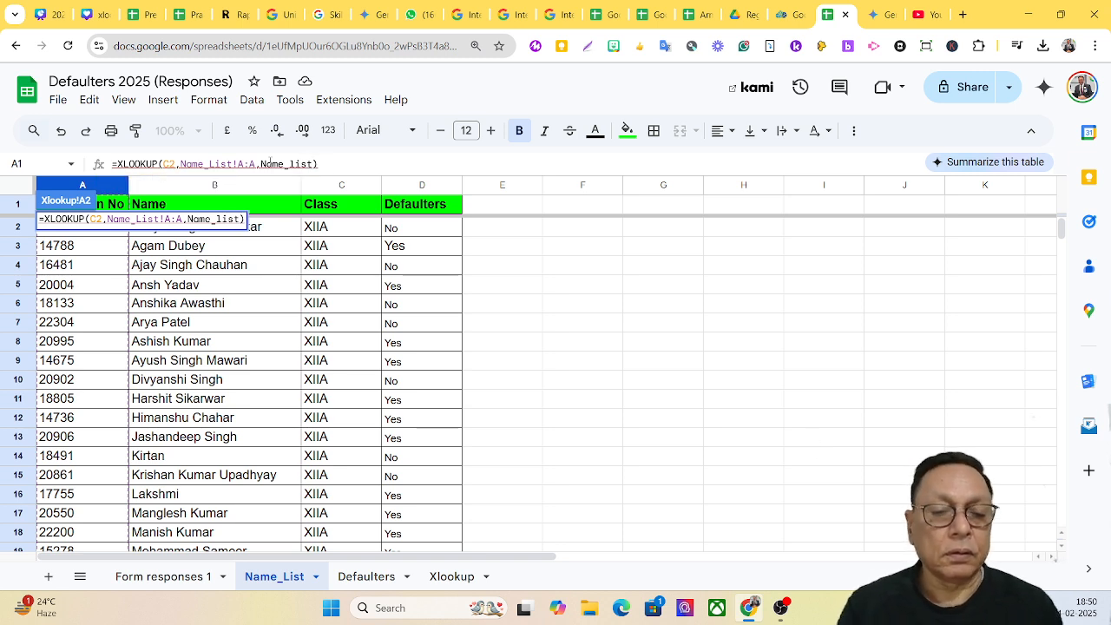
{"action": "type", "text": "!A"}
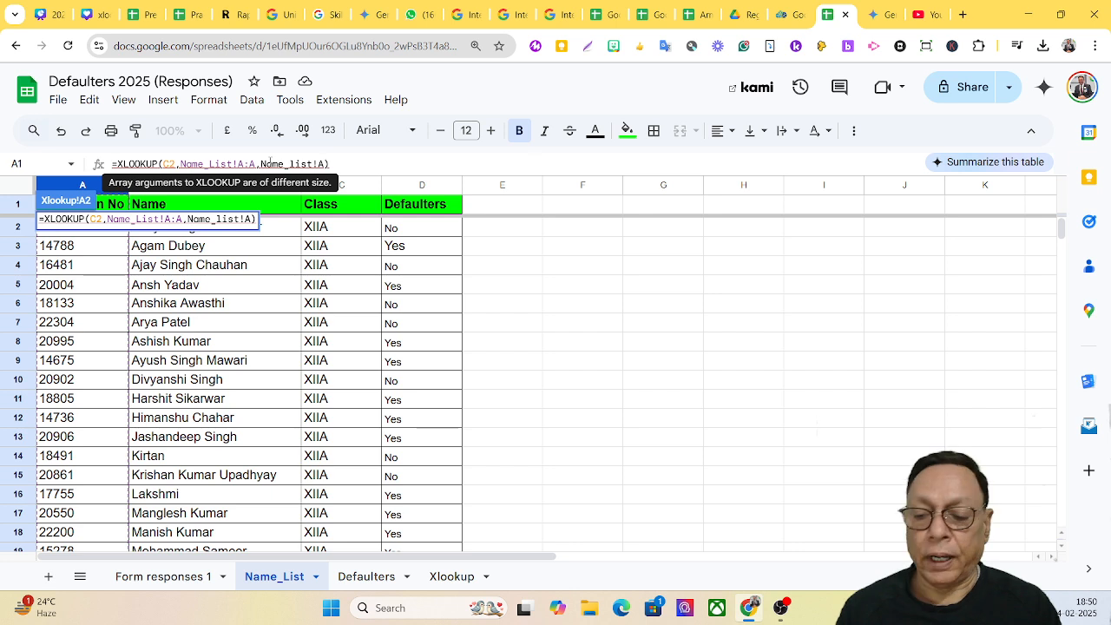
{"action": "key", "text": "BackSpace"}
{"action": "type", "text": "B"}
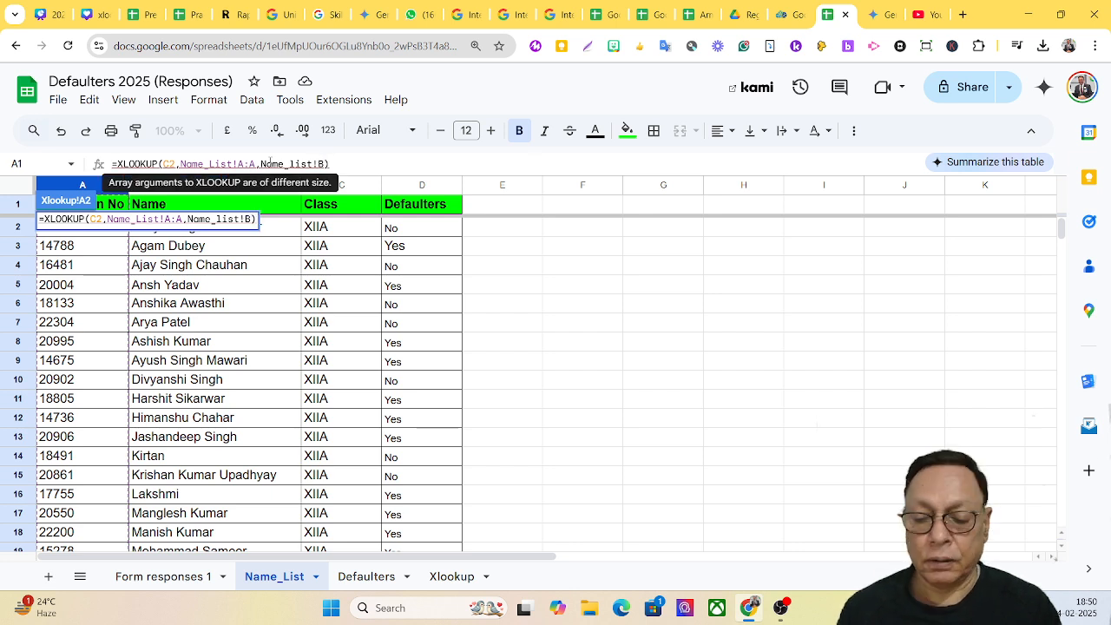
{"action": "type", "text": ":"}
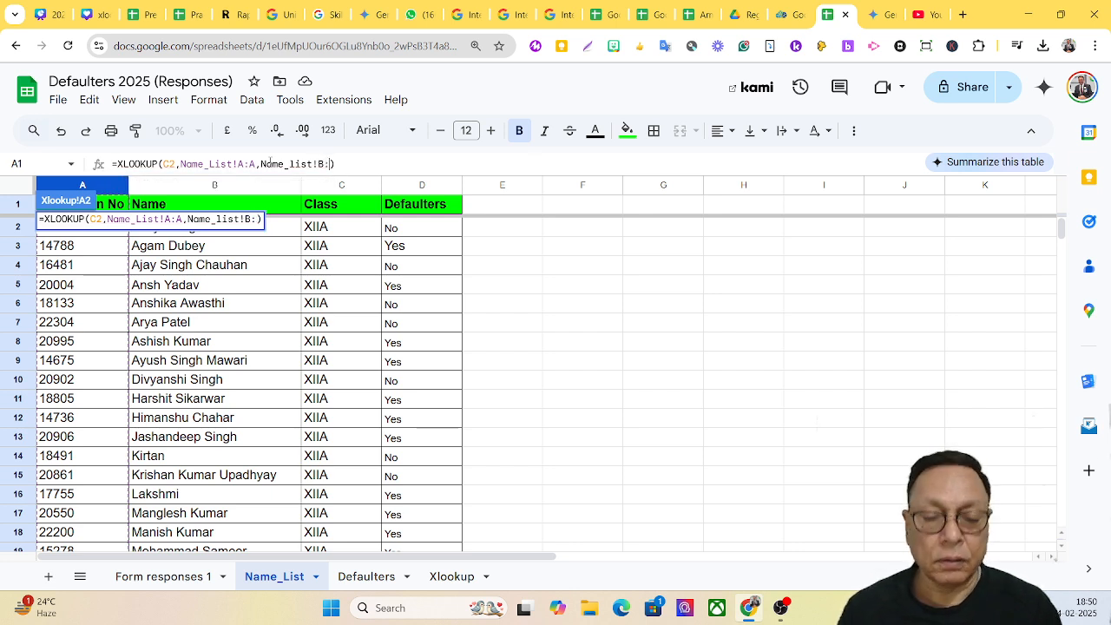
{"action": "type", "text": "B"}
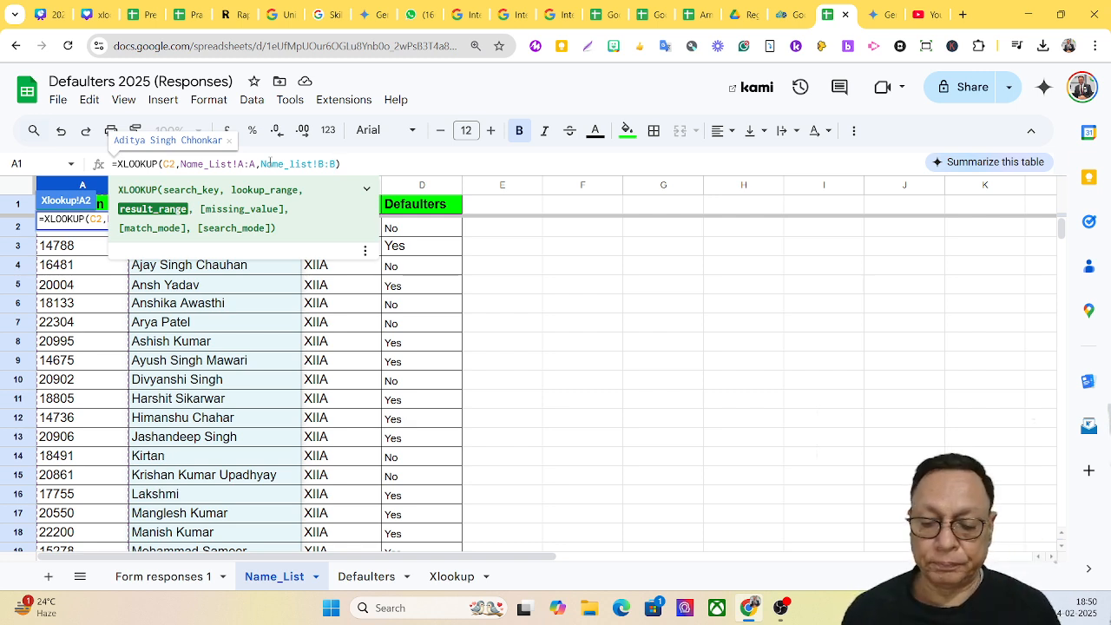
- Complete the A2 formula with " " as the missing value and 0 as the match mode, and commit it
{"action": "type", "text": ","}
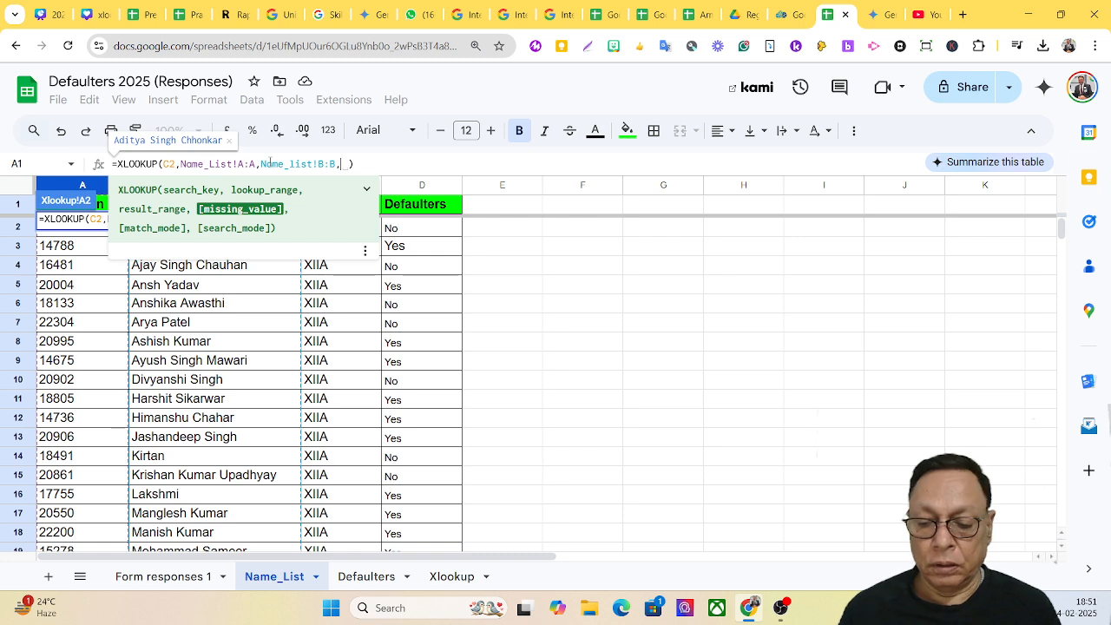
{"action": "type", "text": "\" \""}
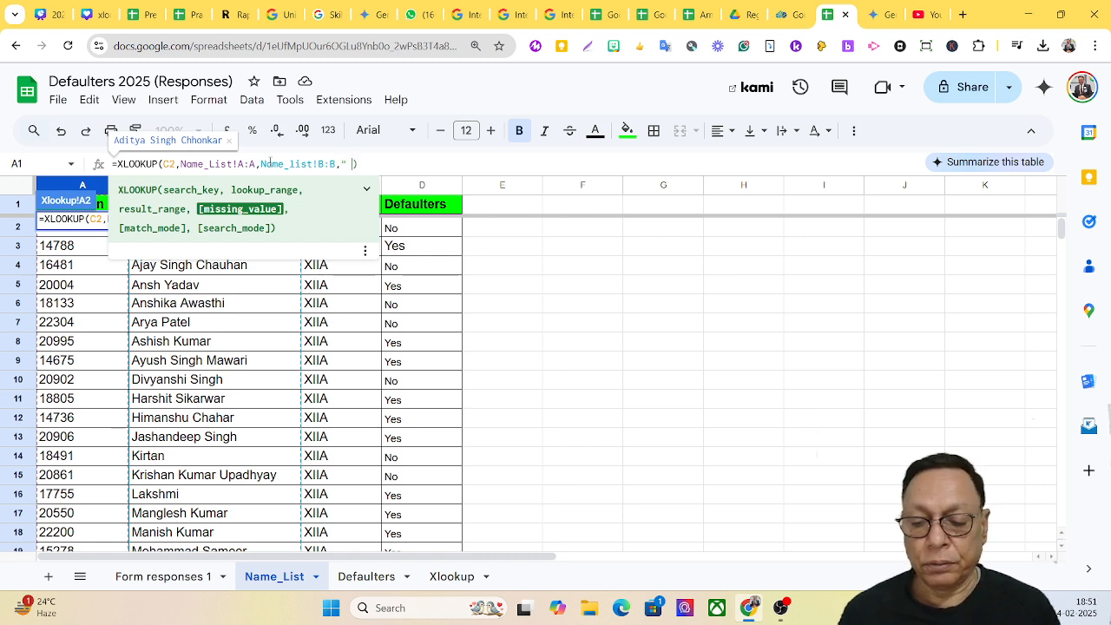
{"action": "type", "text": ","}
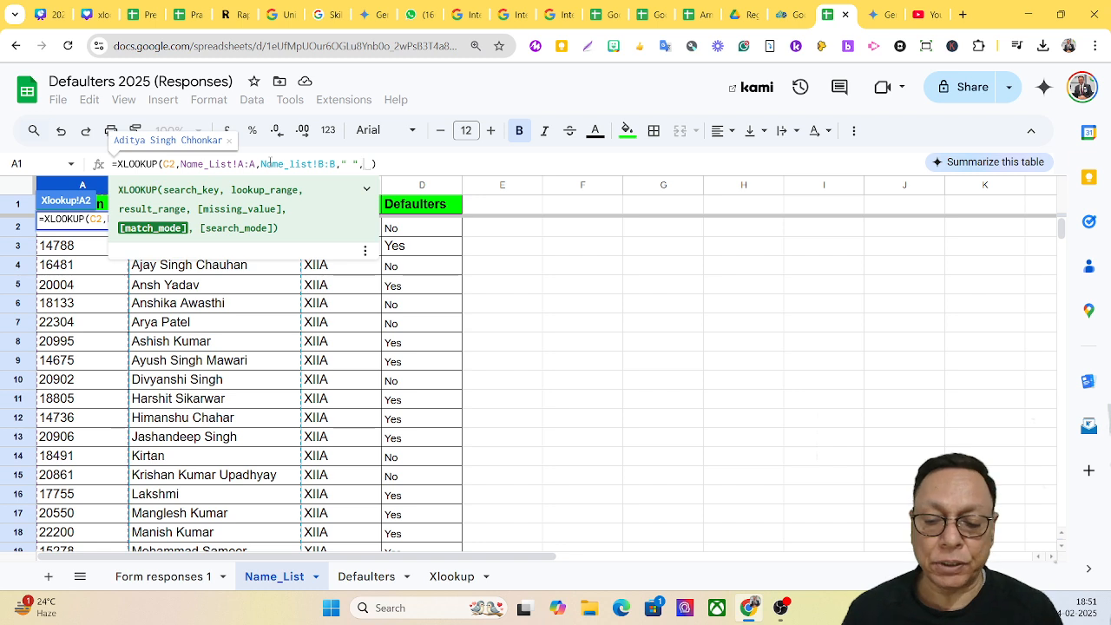
{"action": "type", "text": ")"}
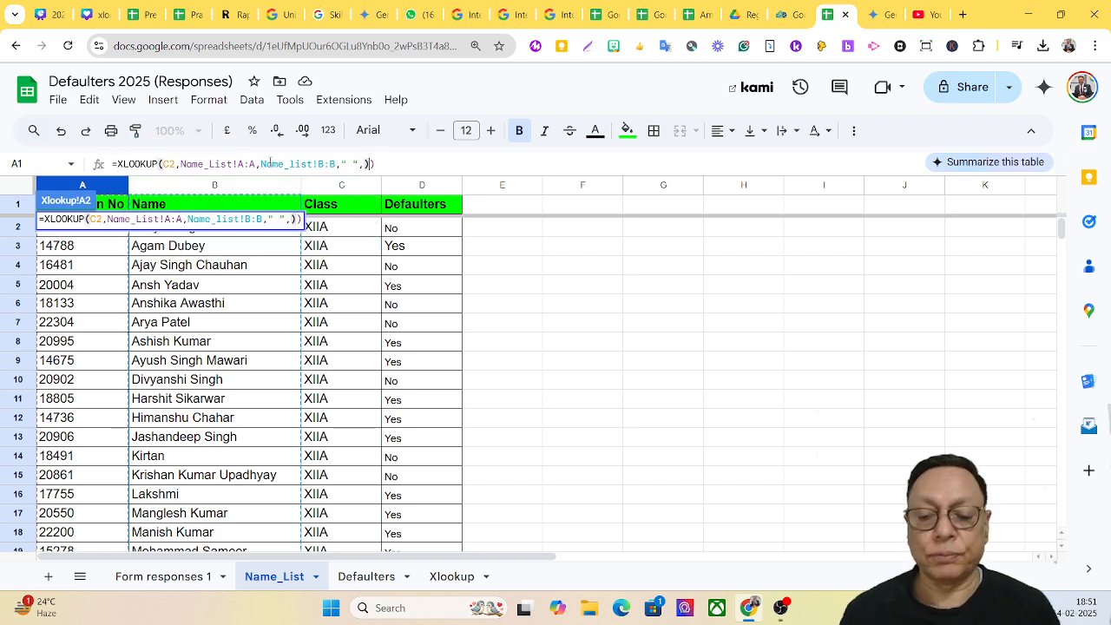
{"action": "key", "text": "BackSpace"}
{"action": "type", "text": "0"}
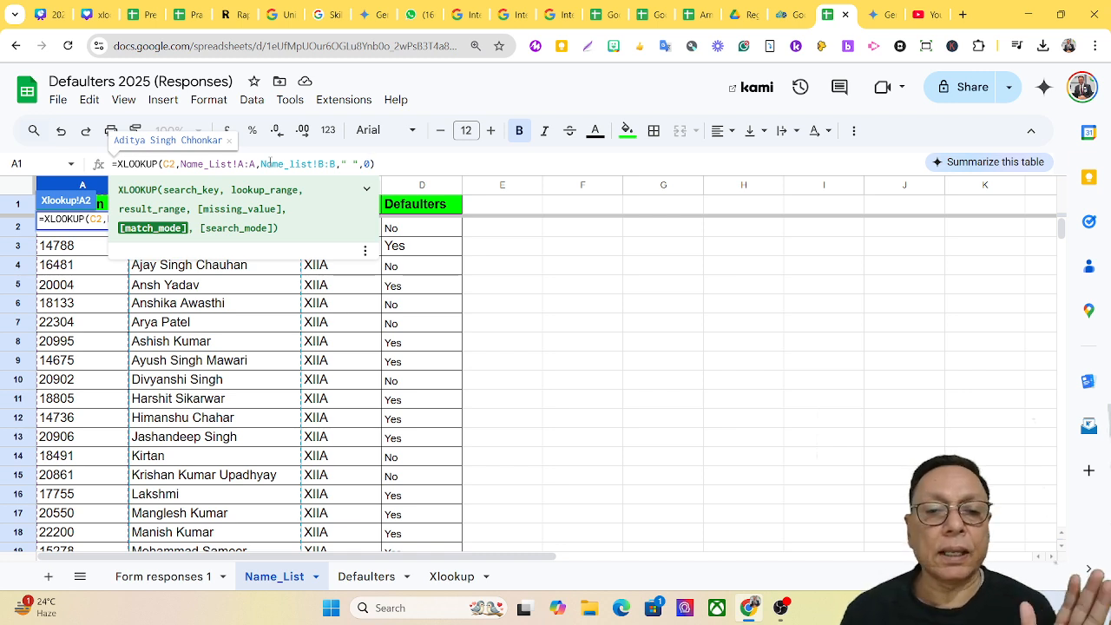
{"action": "key", "text": "Return"}
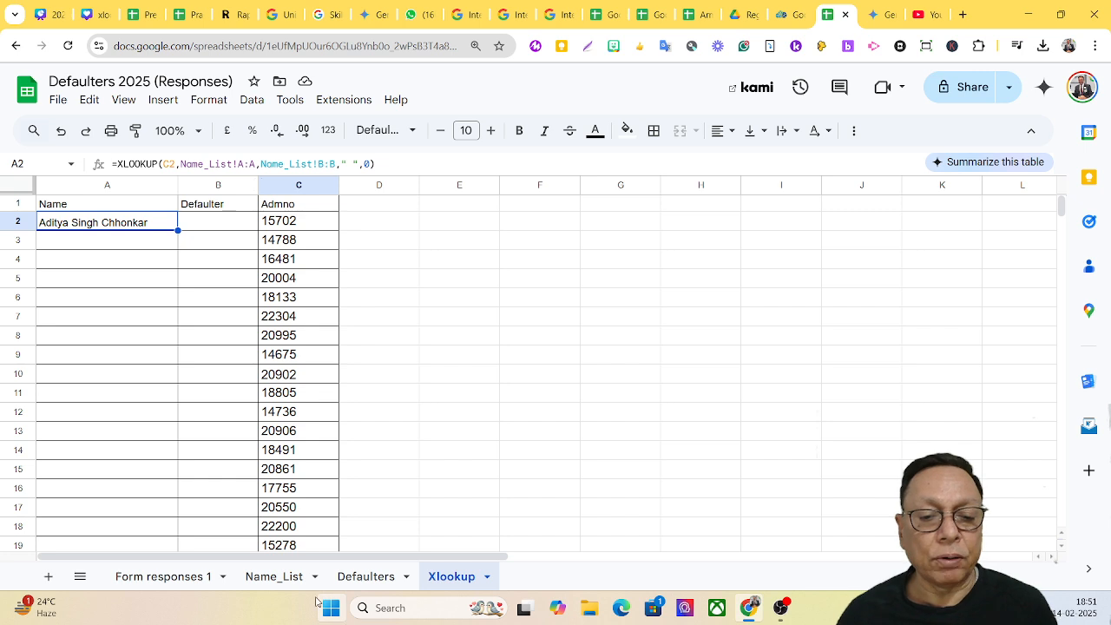
- Check the data columns on the Name_List sheet and insert an opening brace before Name_List!B:B in the A2 XLOOKUP formula
{"action": "left_click", "coordinate": [260, 577]}
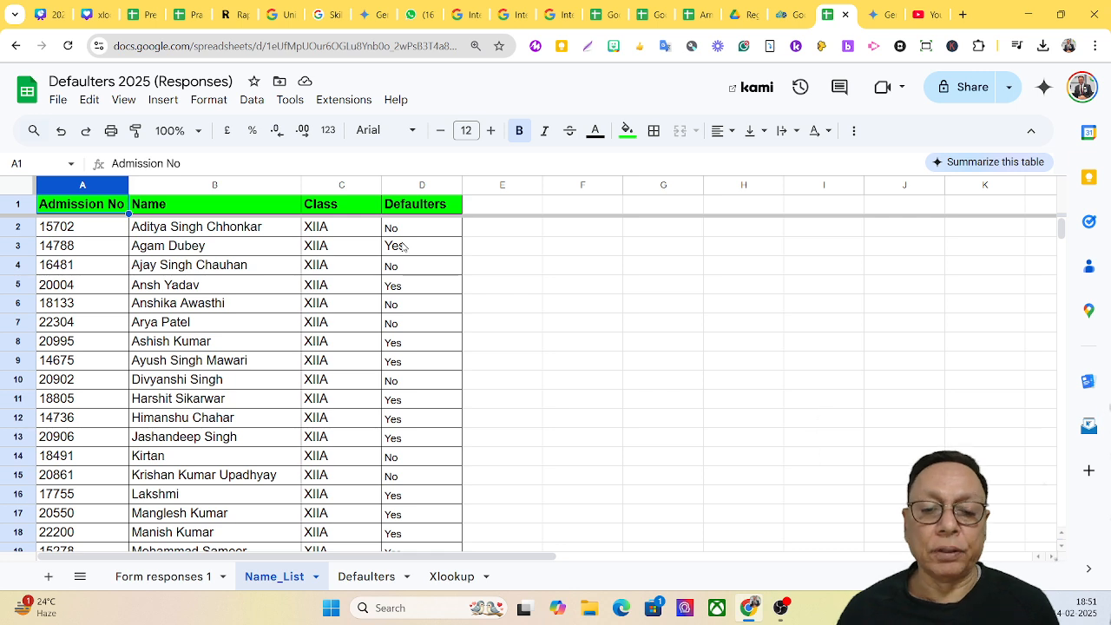
{"action": "left_click", "coordinate": [452, 575]}
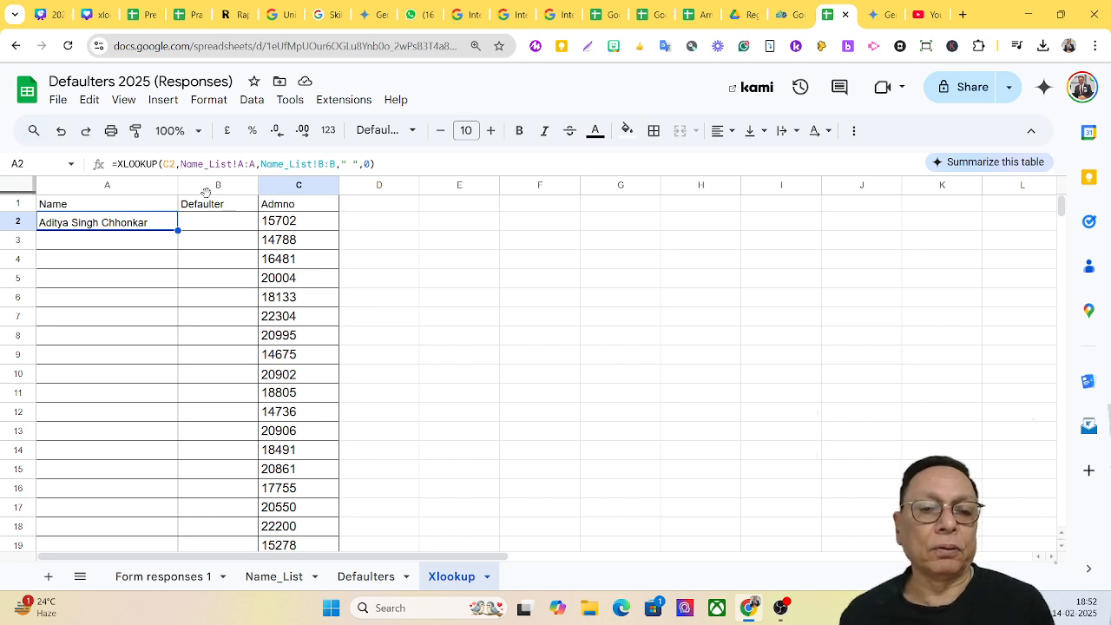
{"action": "left_click", "coordinate": [262, 163]}
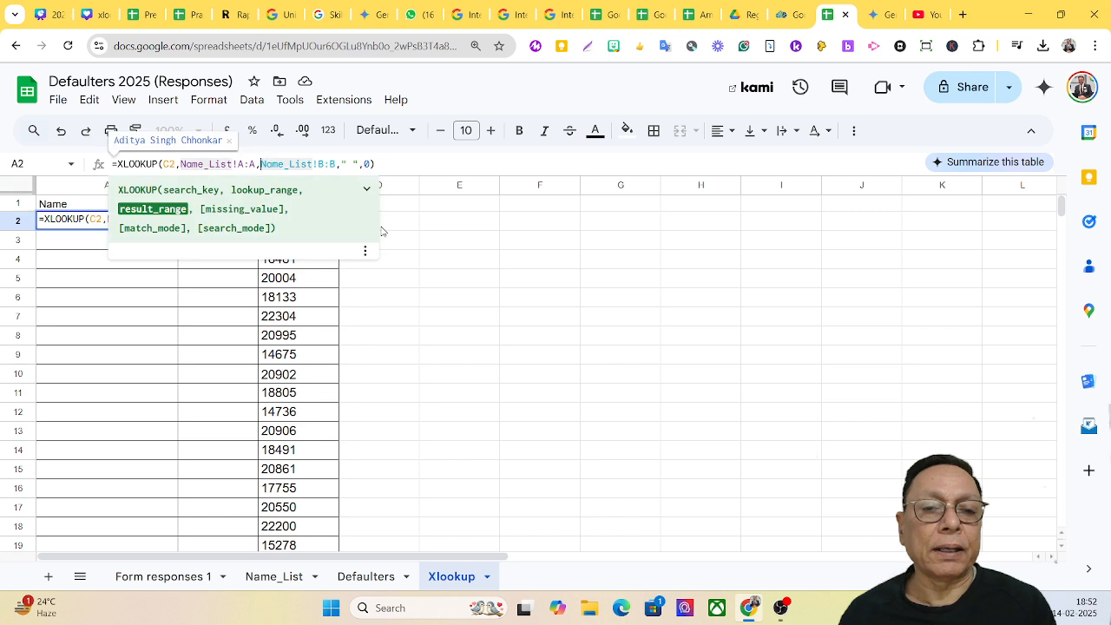
{"action": "type", "text": "{"}
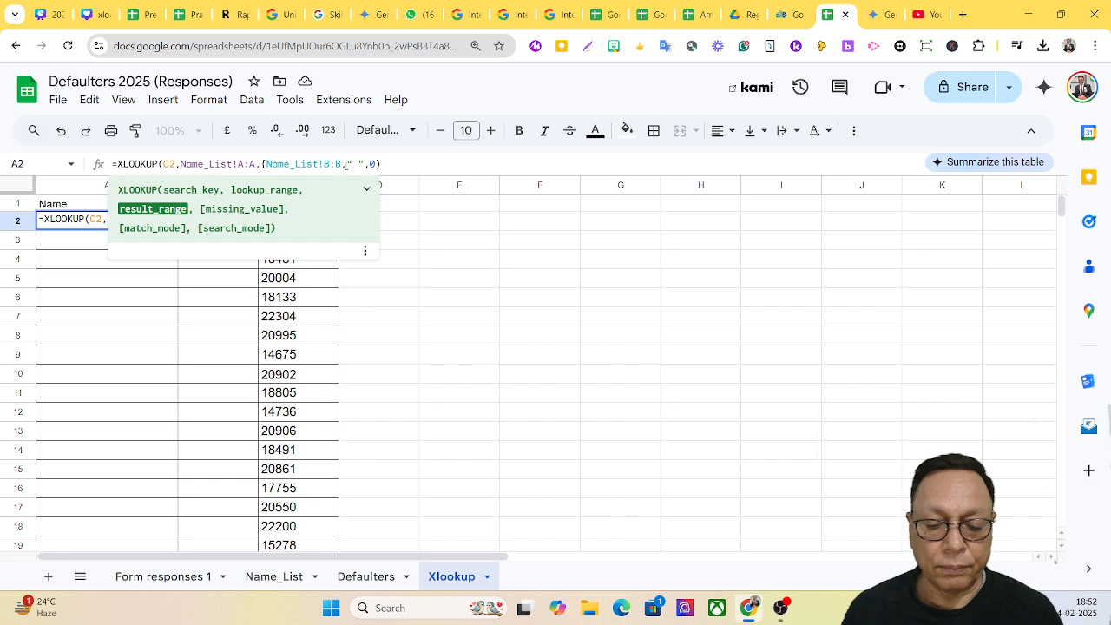
- Check which column of the Name_List sheet holds the Defaulters data and return to the Xlookup sheet
{"action": "left_click", "coordinate": [271, 576]}
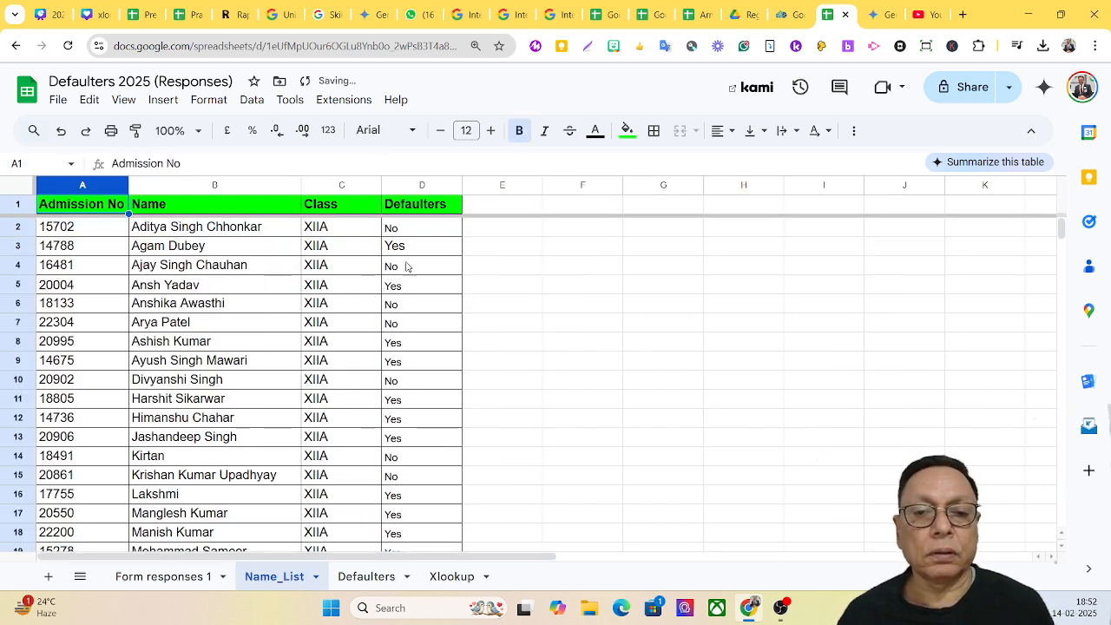
{"action": "left_click", "coordinate": [418, 185]}
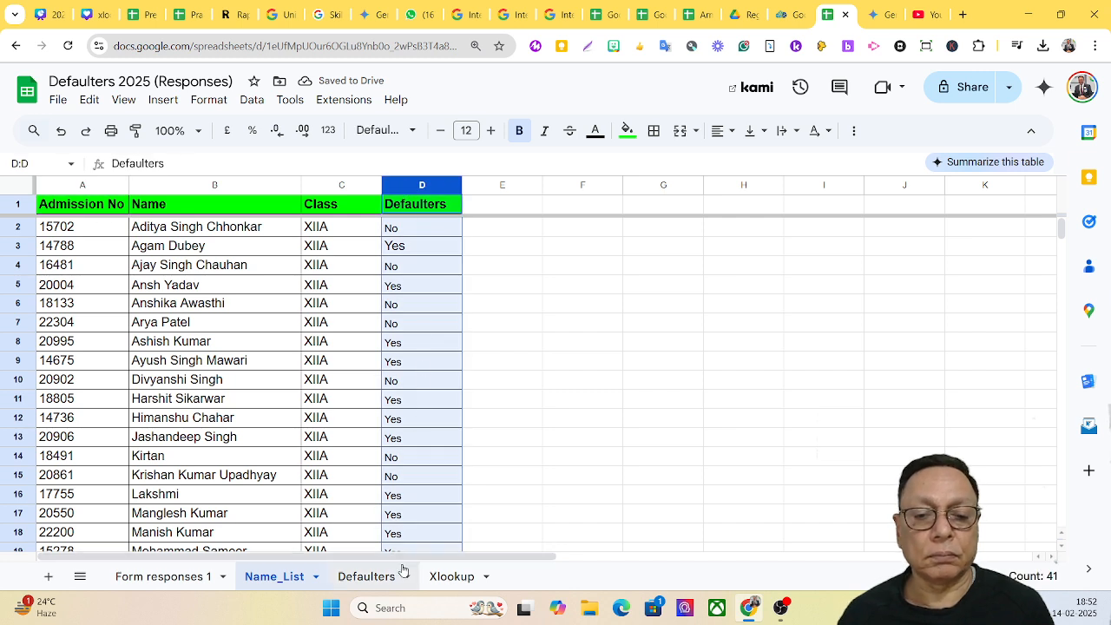
{"action": "left_click", "coordinate": [448, 577]}
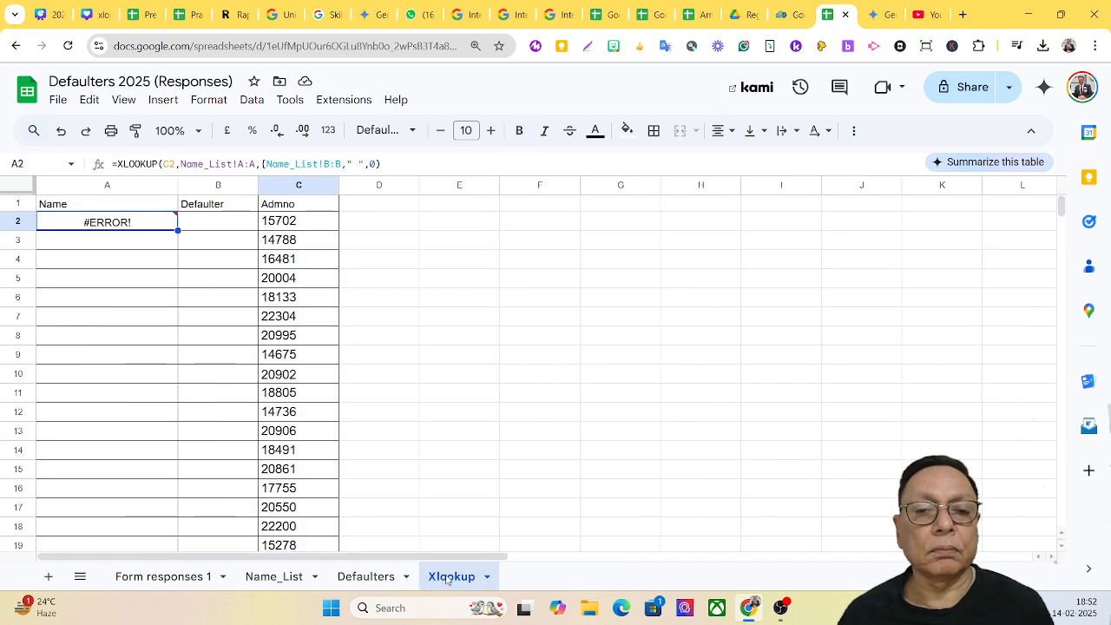
- Complete the A2 formula's result range as {Name_List!B:B, Name_List!D:D} to return both name and defaulter status, and commit it
{"action": "left_click", "coordinate": [339, 164]}
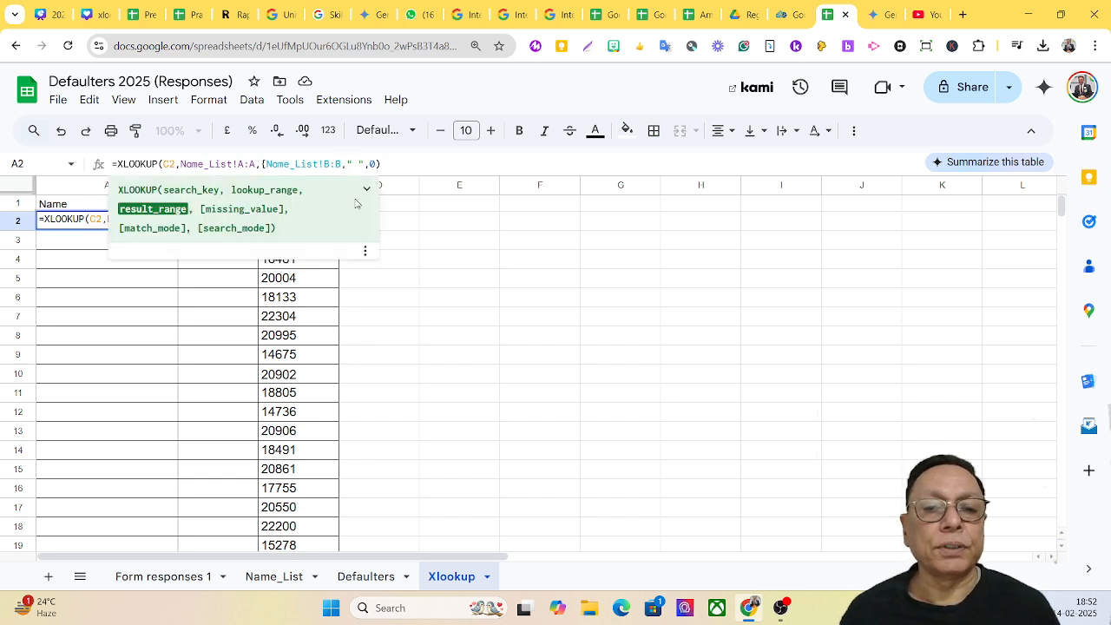
{"action": "type", "text": "N"}
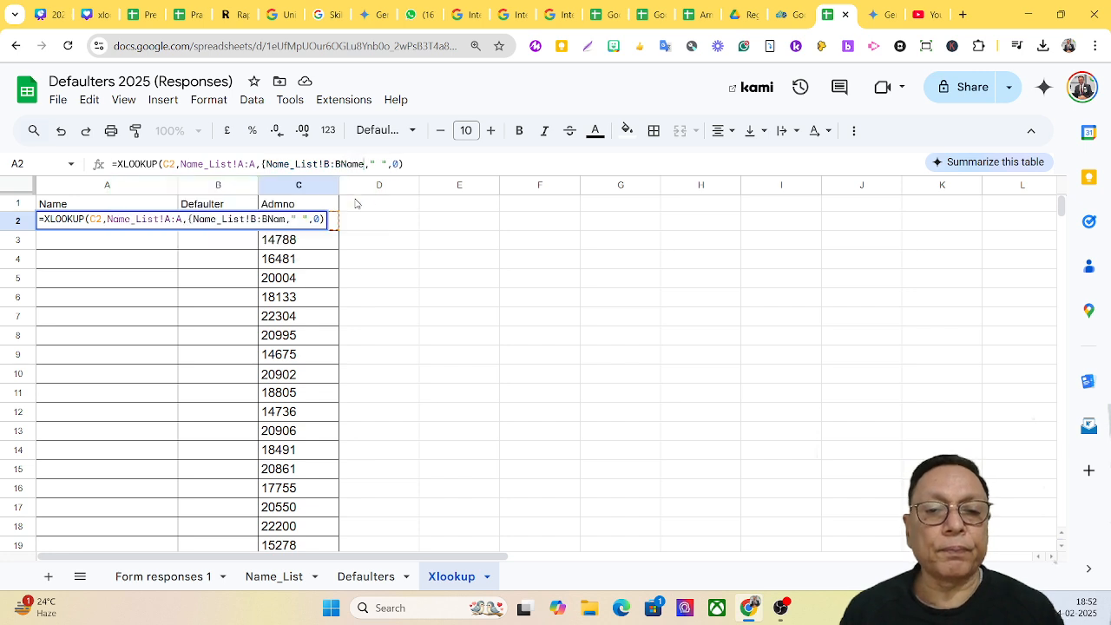
{"action": "key", "text": "BackSpace"}
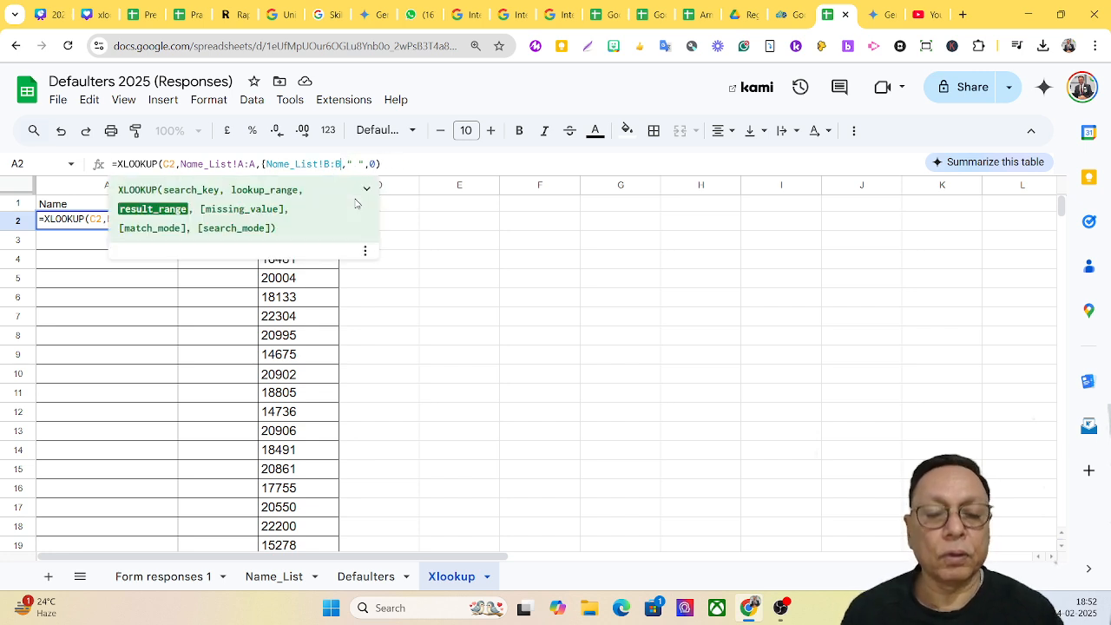
{"action": "type", "text": ","}
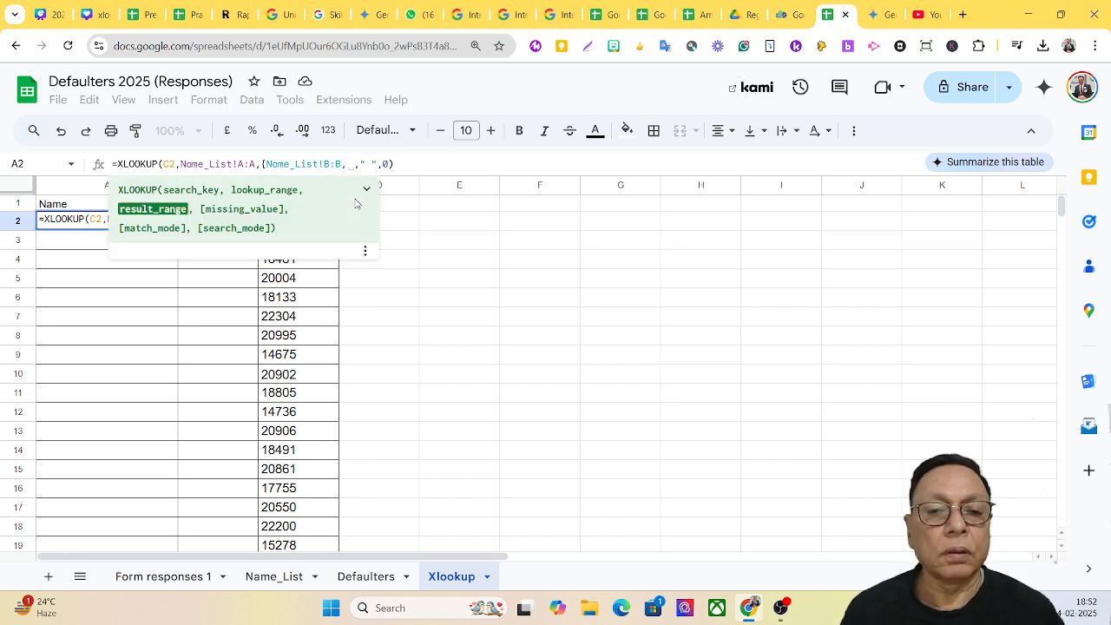
{"action": "type", "text": " Name"}
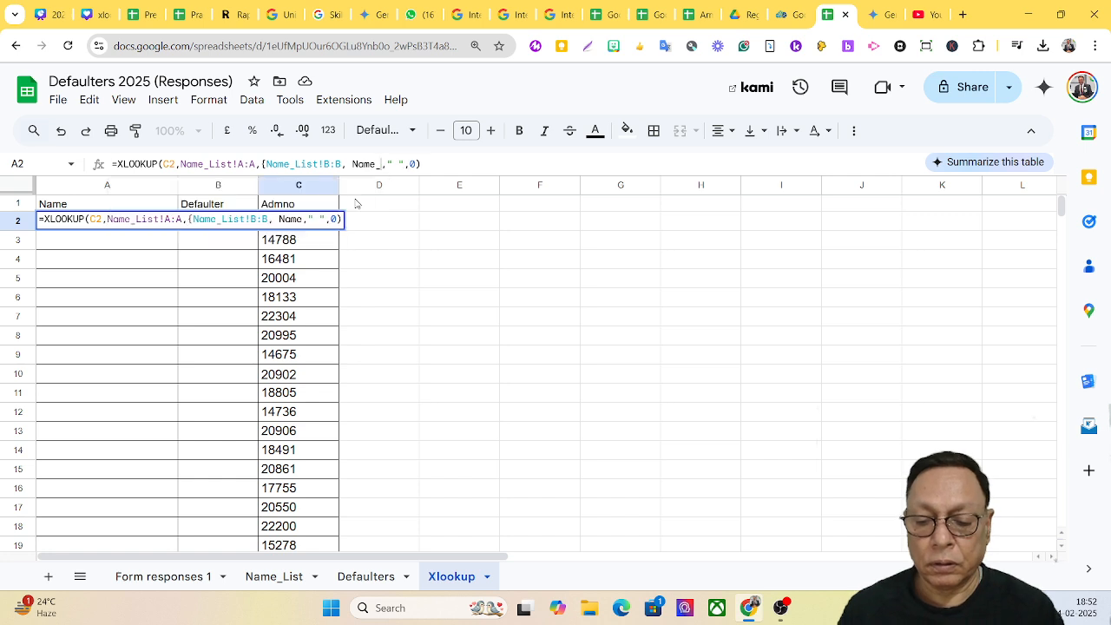
{"action": "type", "text": "_List"}
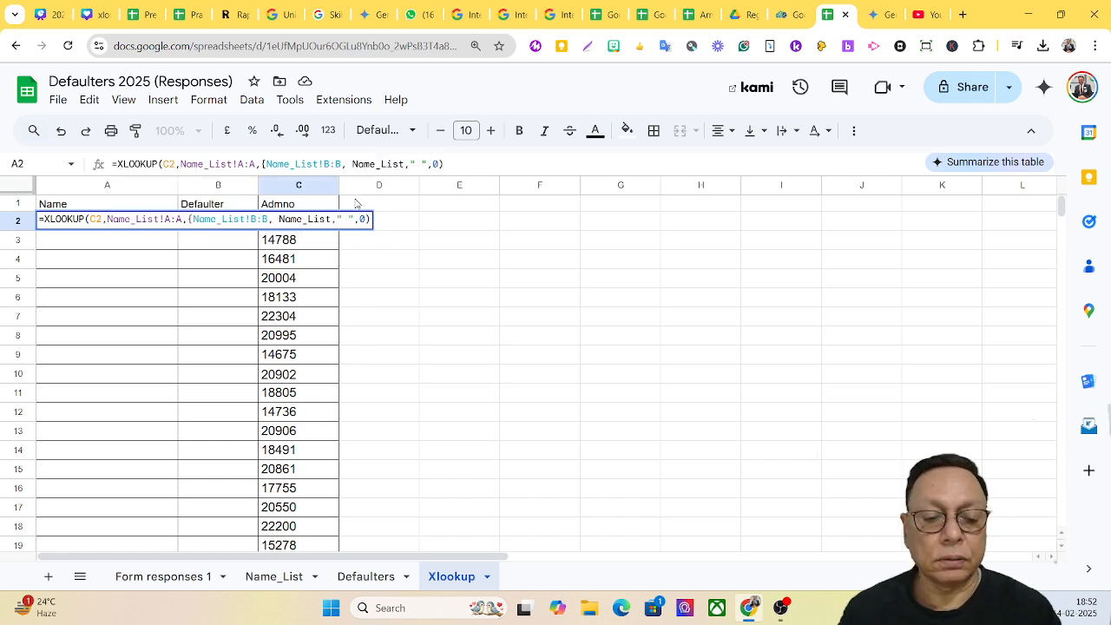
{"action": "type", "text": "!"}
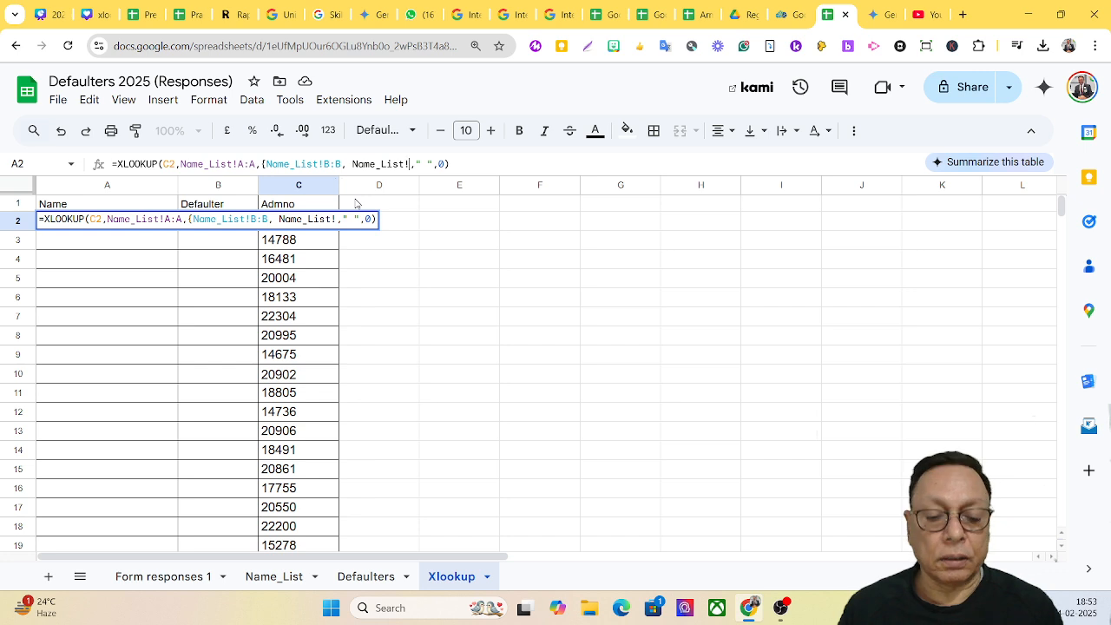
{"action": "type", "text": "D:"}
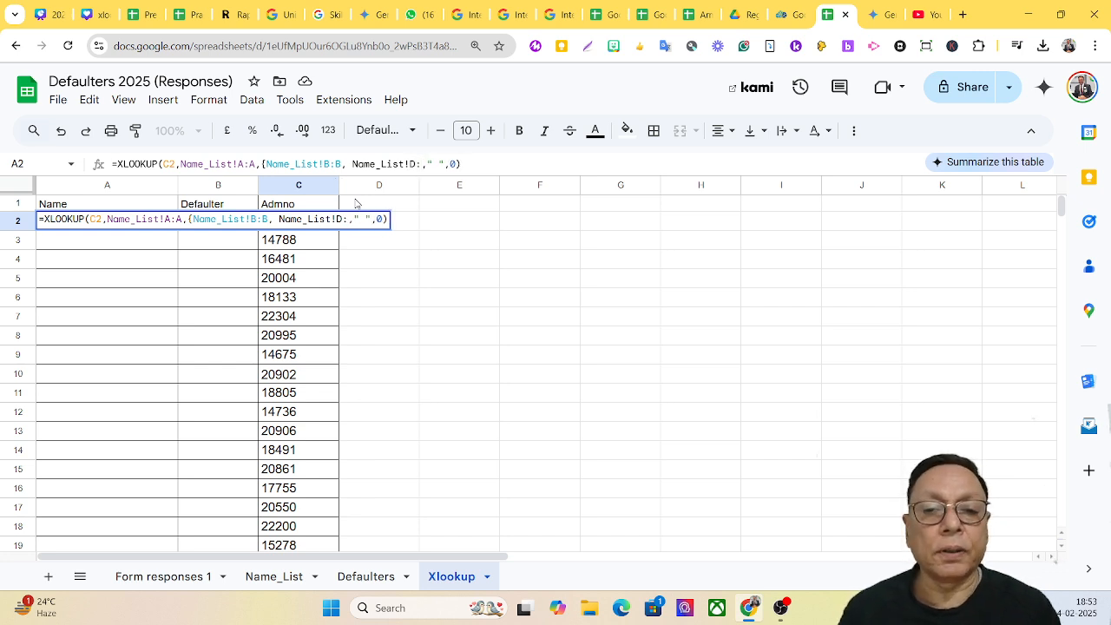
{"action": "type", "text": "D"}
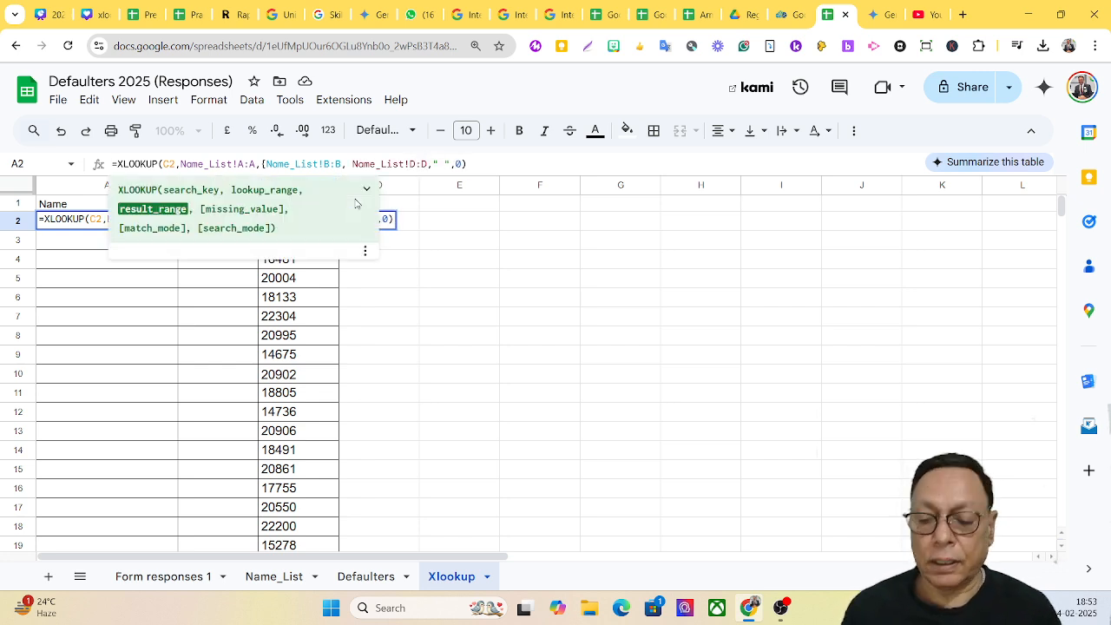
{"action": "type", "text": "}"}
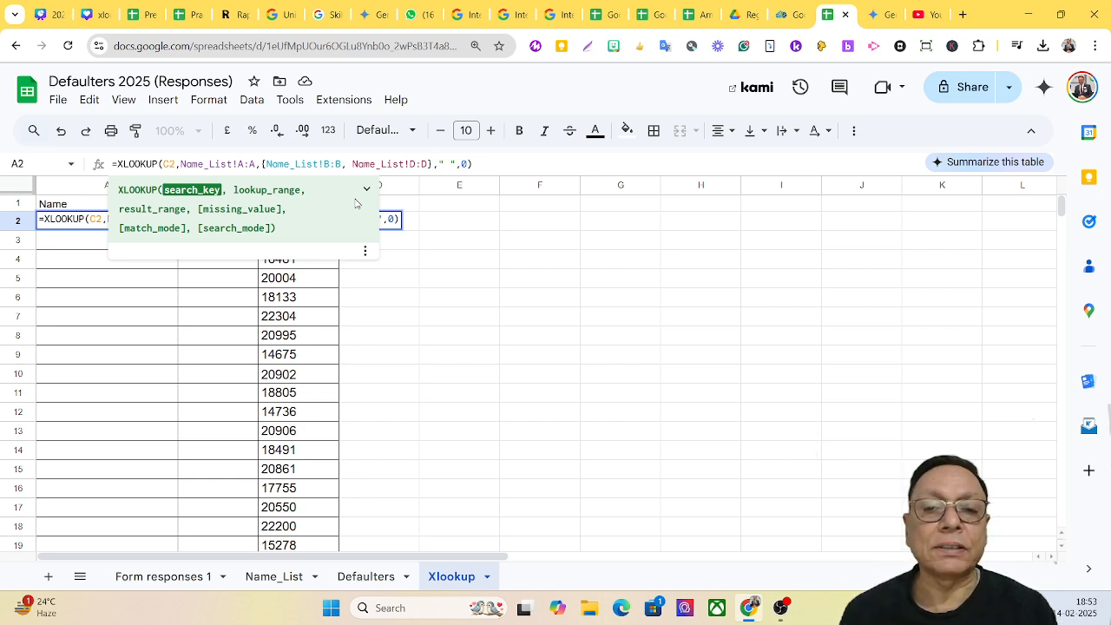
{"action": "key", "text": "Return"}
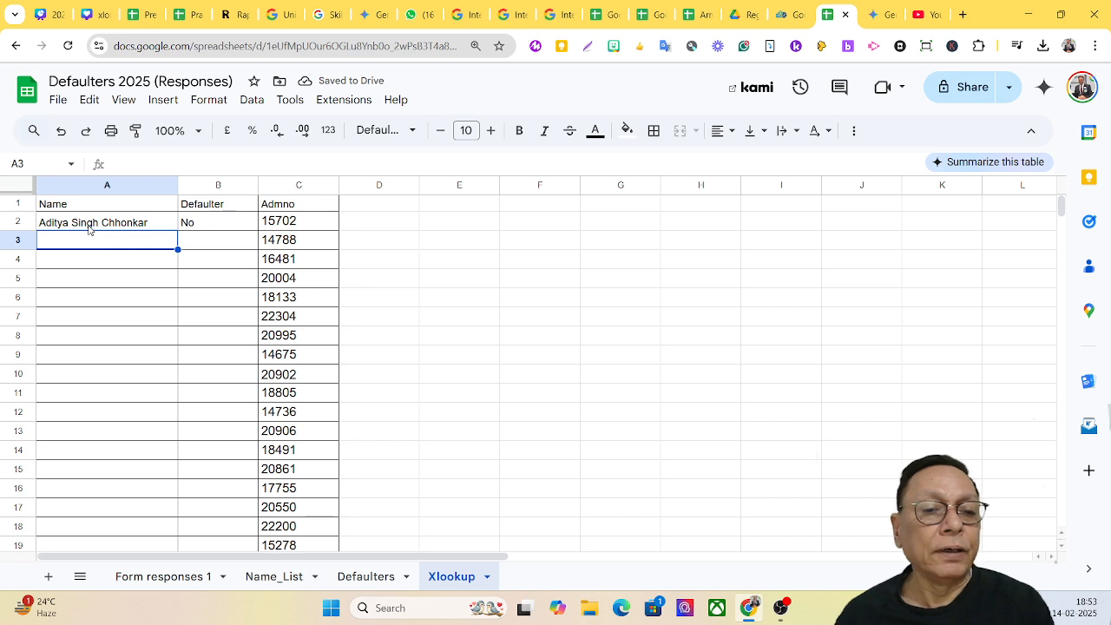
- Try to fill the A2 formula across into B2 and read the error note on A2
{"action": "left_click", "coordinate": [137, 227]}
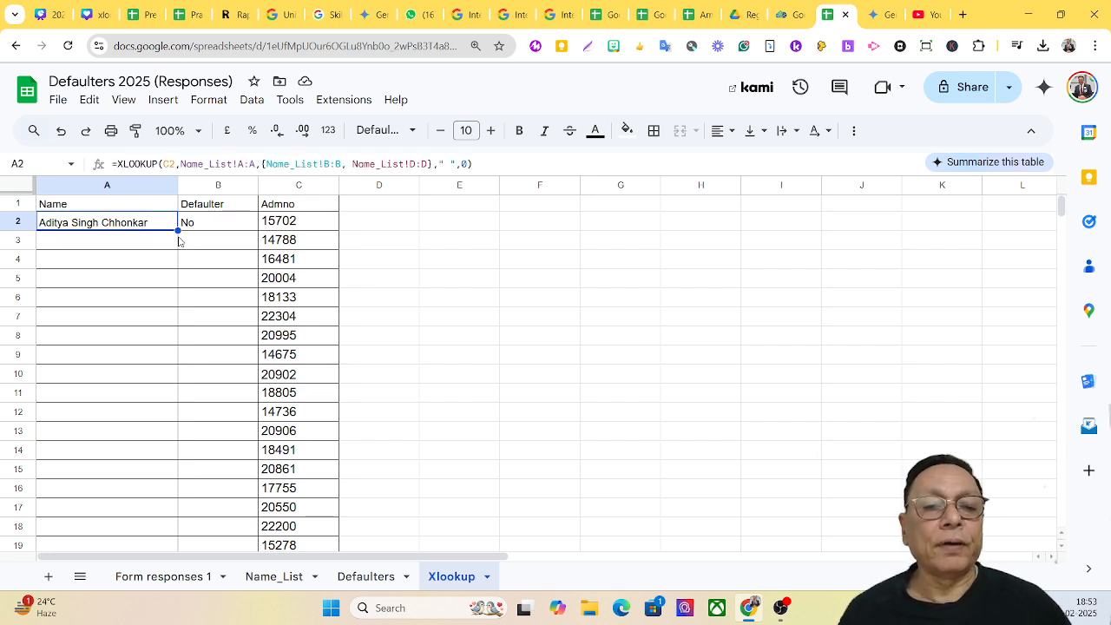
{"action": "left_click_drag", "start_coordinate": [177, 231], "coordinate": [254, 241]}
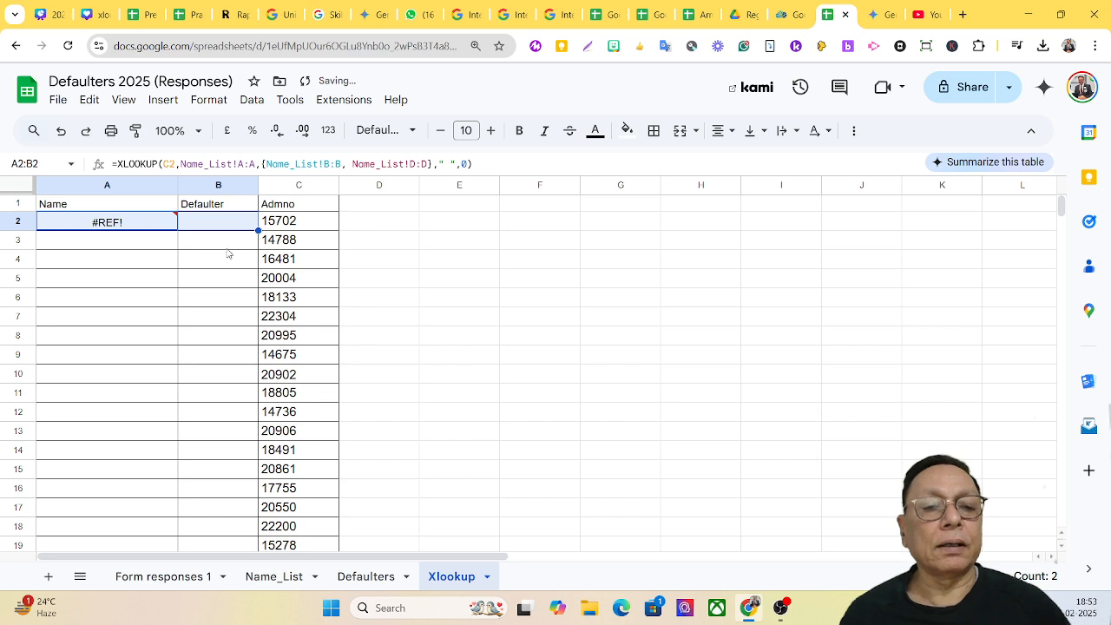
{"action": "mouse_move", "coordinate": [161, 228]}
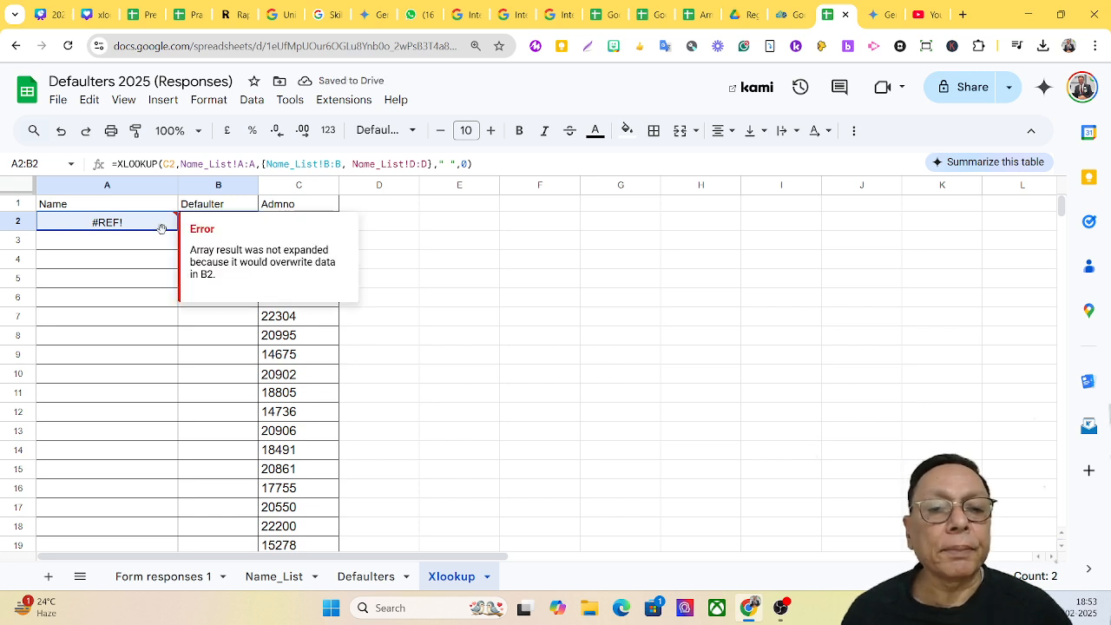
{"action": "left_click", "coordinate": [128, 276]}
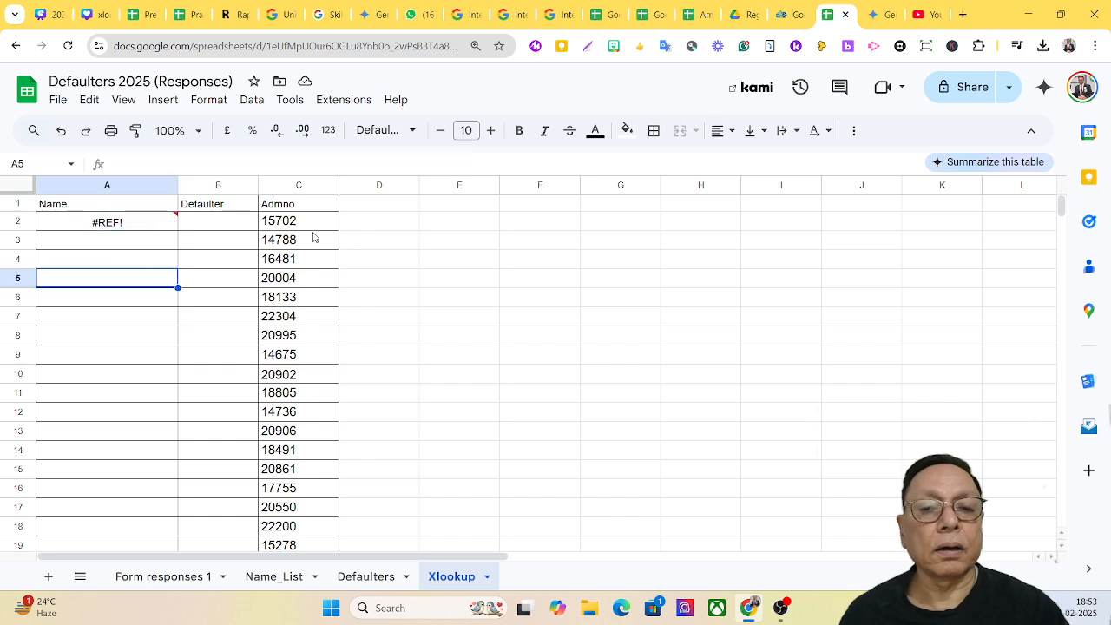
- Cut the entire XLOOKUP formula out of A2 and paste it back into the same cell
{"action": "left_click", "coordinate": [132, 228]}
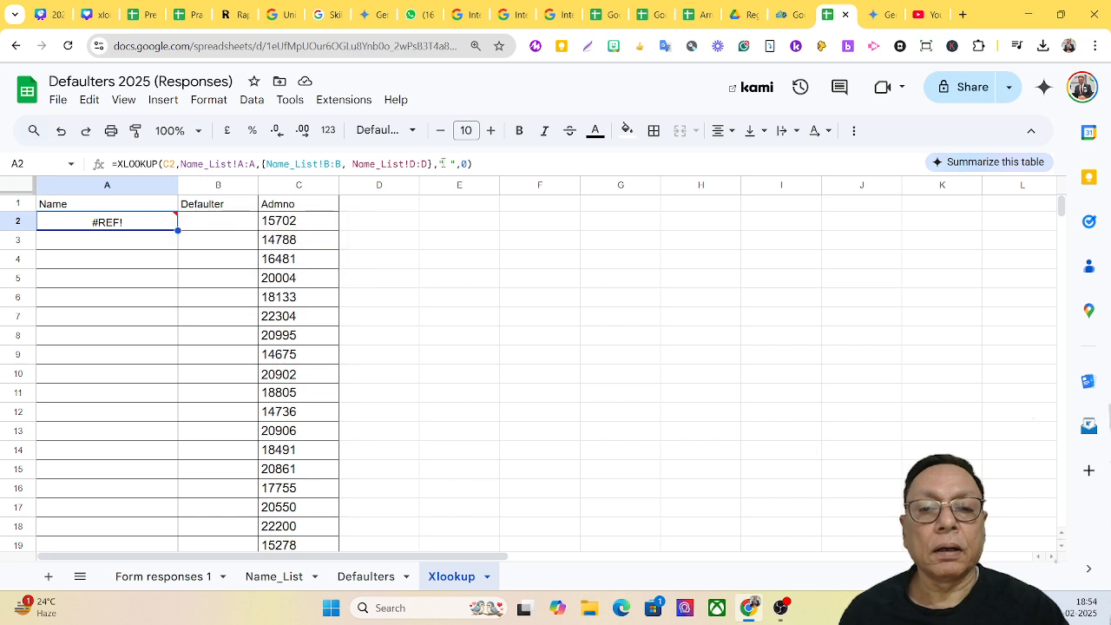
{"action": "left_click_drag", "start_coordinate": [490, 166], "coordinate": [112, 164]}
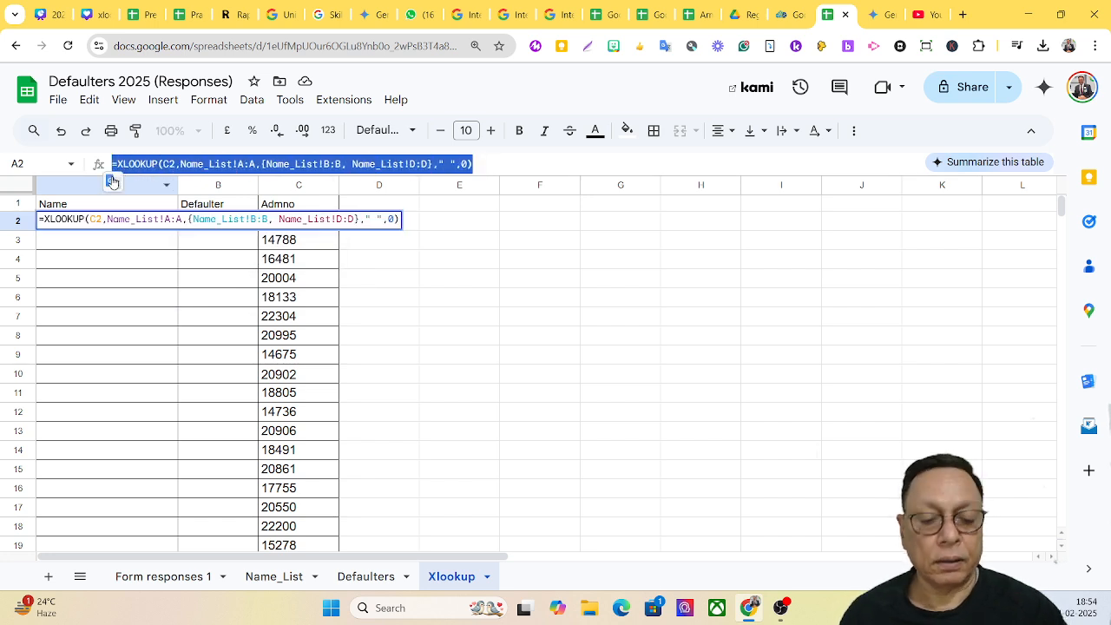
{"action": "key", "text": "ctrl+x"}
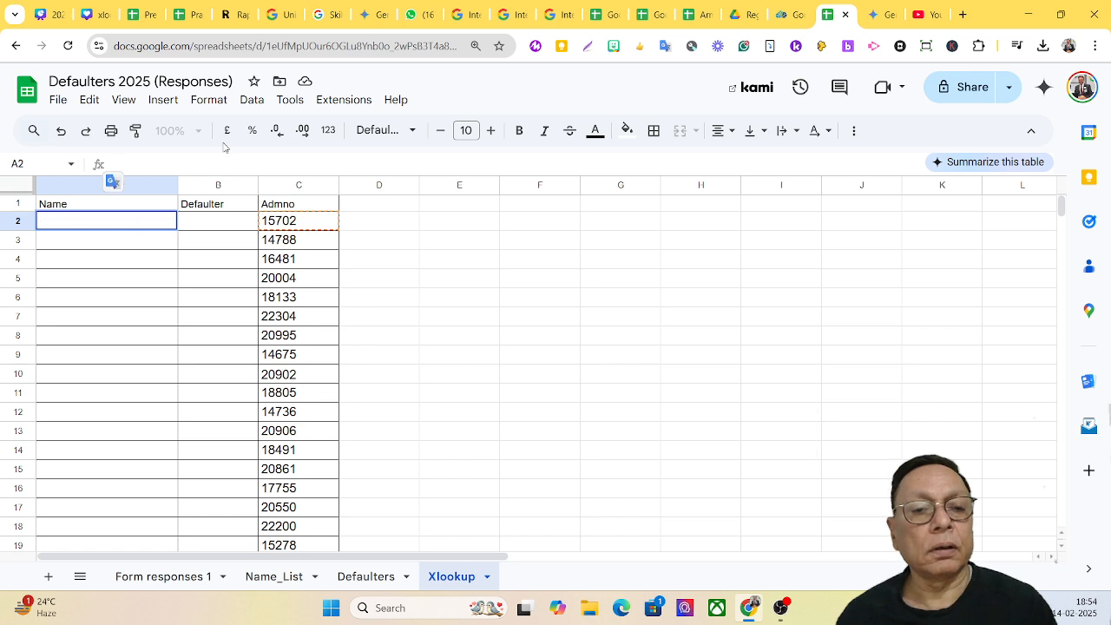
{"action": "left_click", "coordinate": [110, 276]}
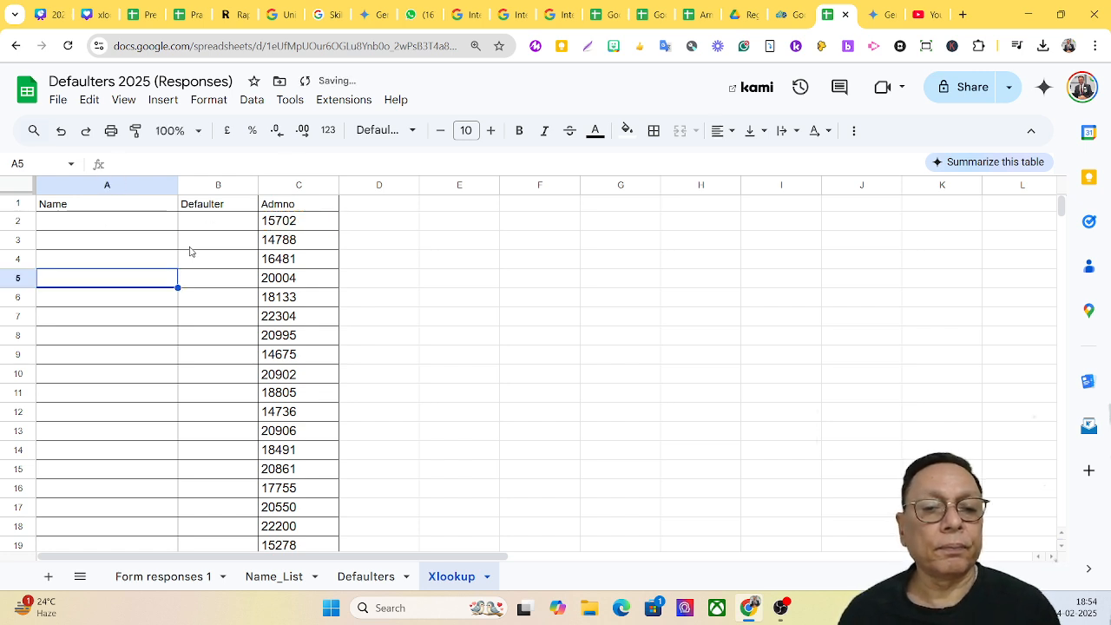
{"action": "left_click", "coordinate": [127, 223]}
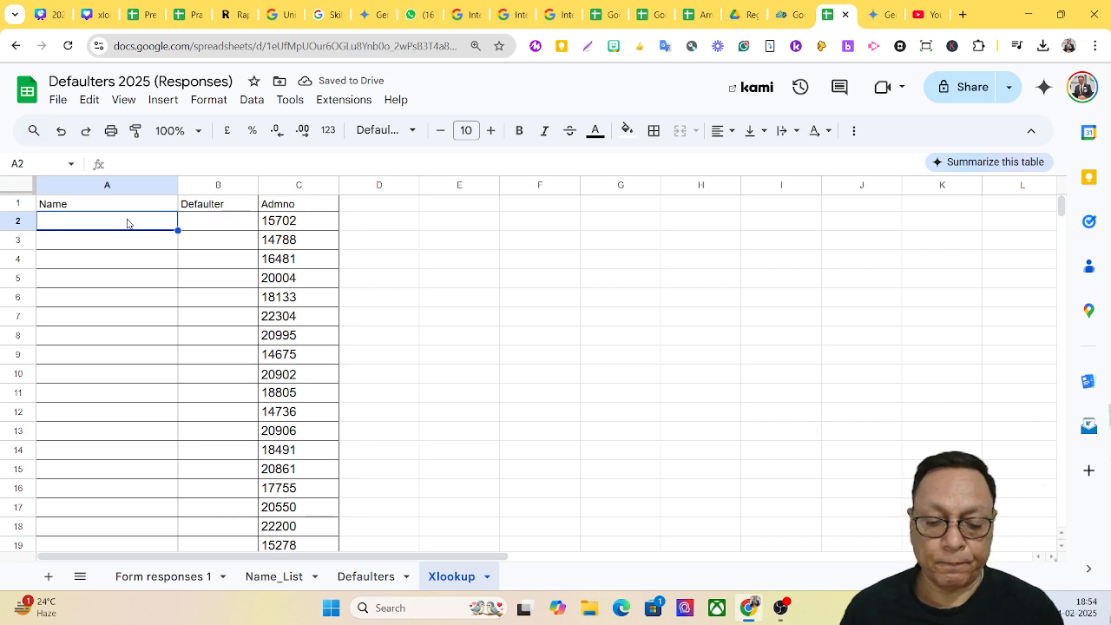
{"action": "key", "text": "ctrl+v"}
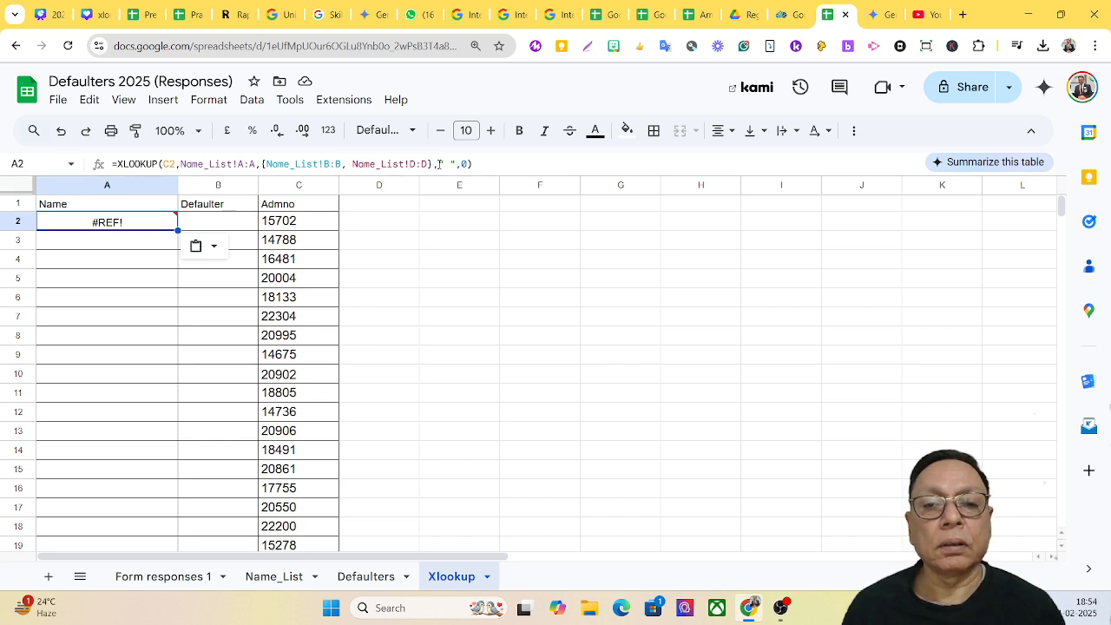
- Reopen the pasted A2 formula for editing and recommit it without changes
{"action": "left_click", "coordinate": [485, 163]}
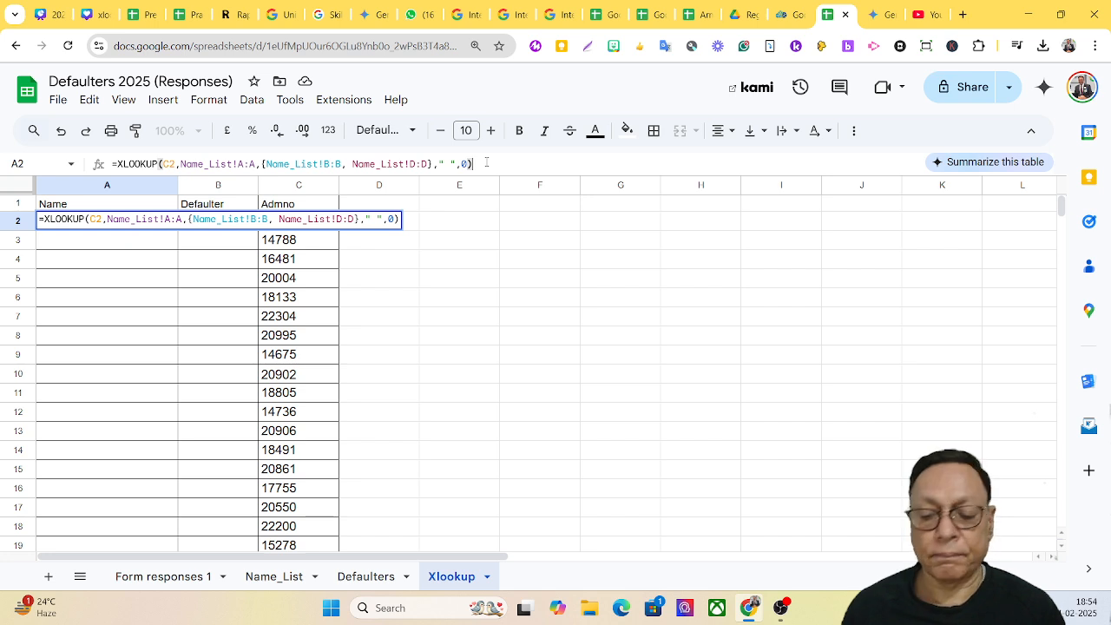
{"action": "key", "text": "Return"}
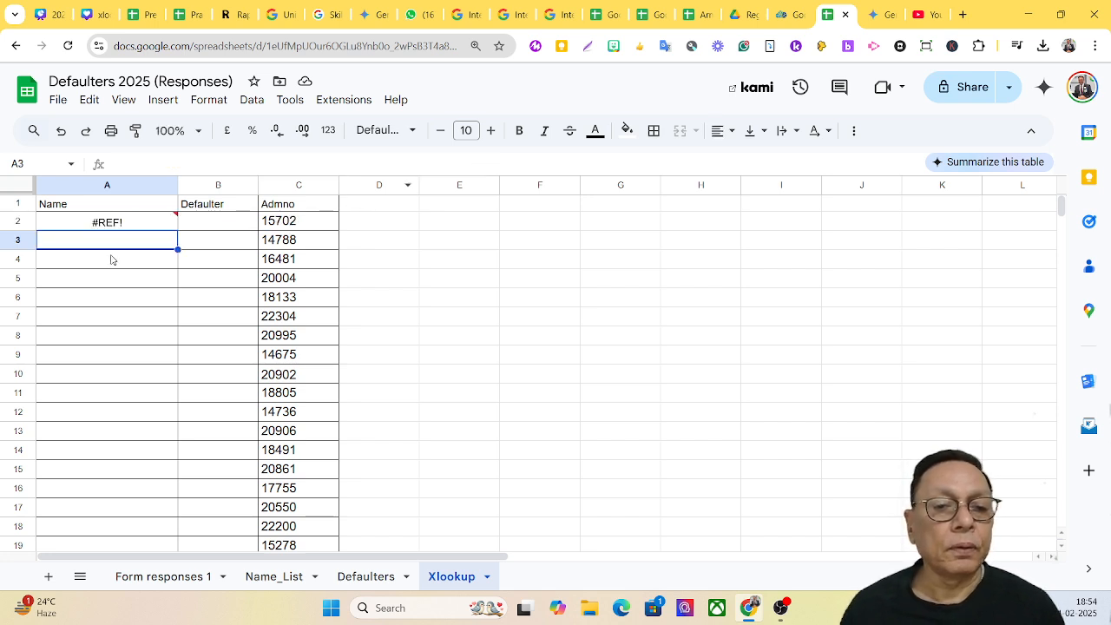
{"action": "left_click", "coordinate": [129, 223]}
{"action": "double_click", "coordinate": [129, 223]}
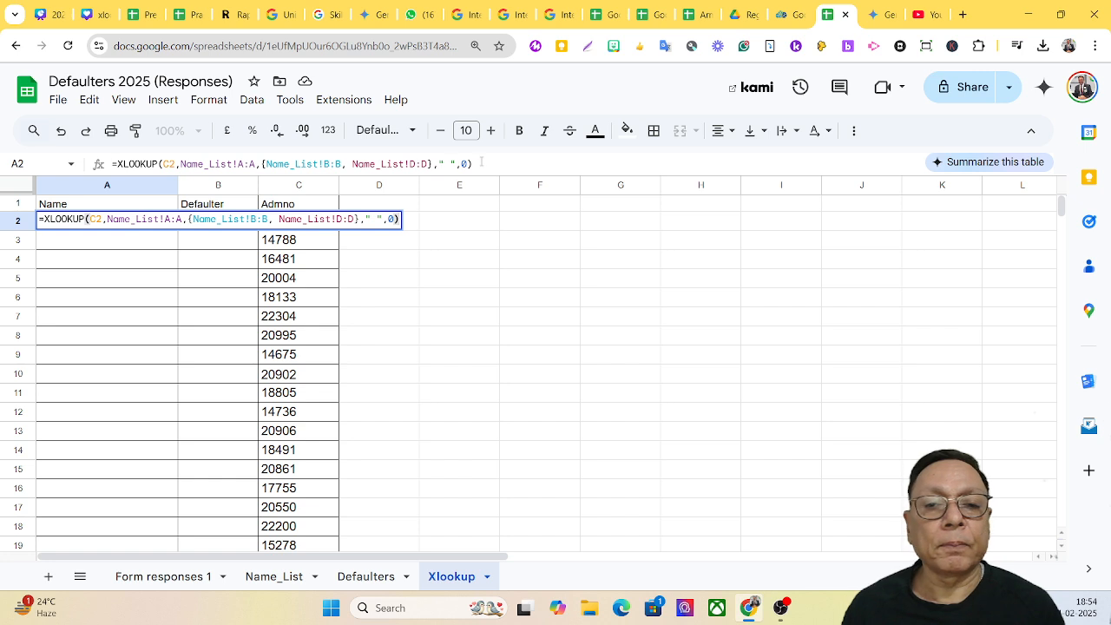
{"action": "left_click", "coordinate": [473, 164]}
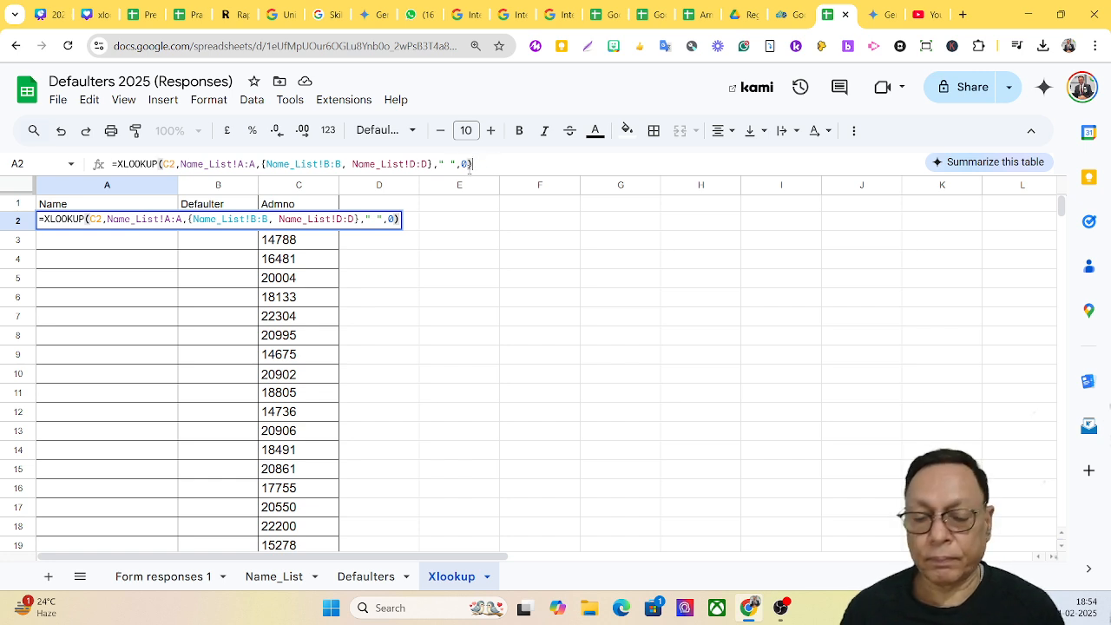
{"action": "key", "text": "Return"}
- Delete the XLOOKUP formula from A2 and clear the Name cells A2:A5
{"action": "left_click", "coordinate": [87, 222]}
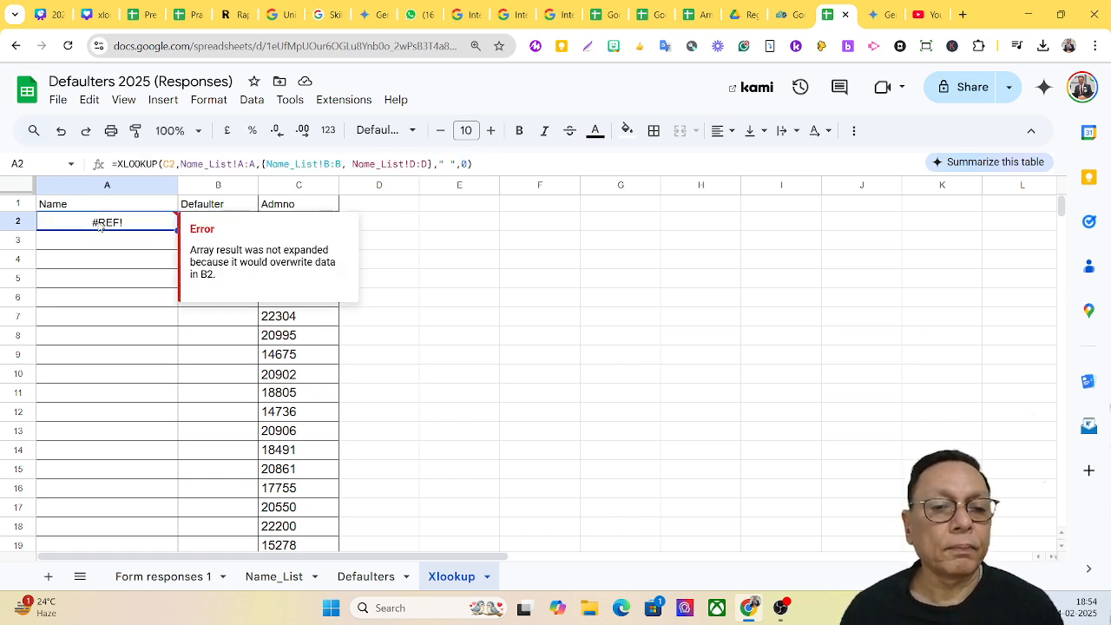
{"action": "key", "text": "Delete"}
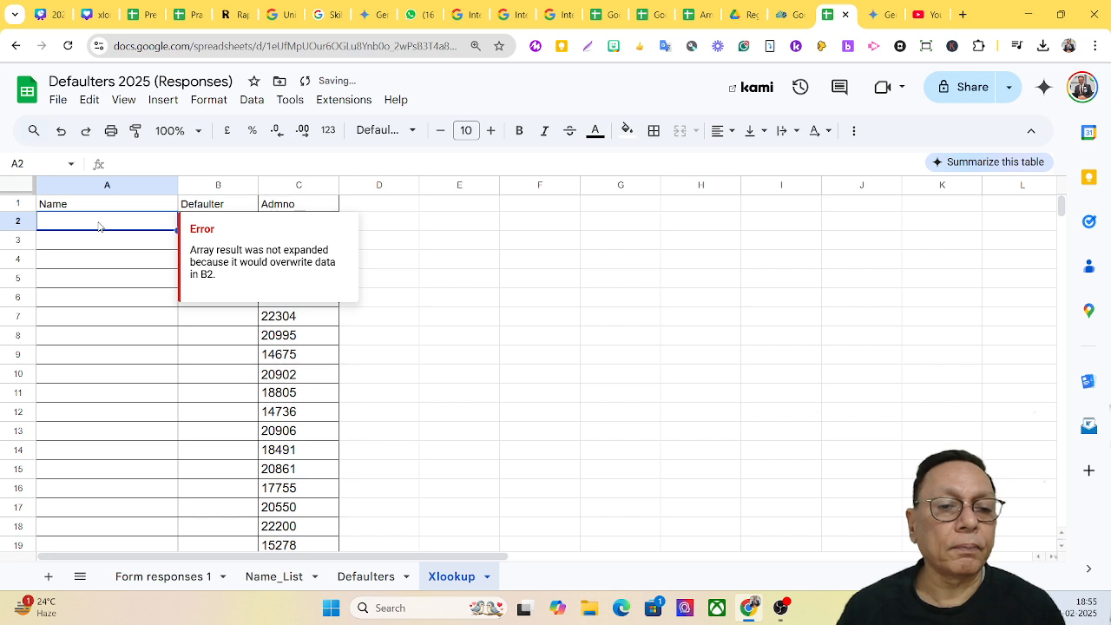
{"action": "key", "text": "shift+Down"}
{"action": "key", "text": "shift+Down"}
{"action": "key", "text": "shift+Down"}
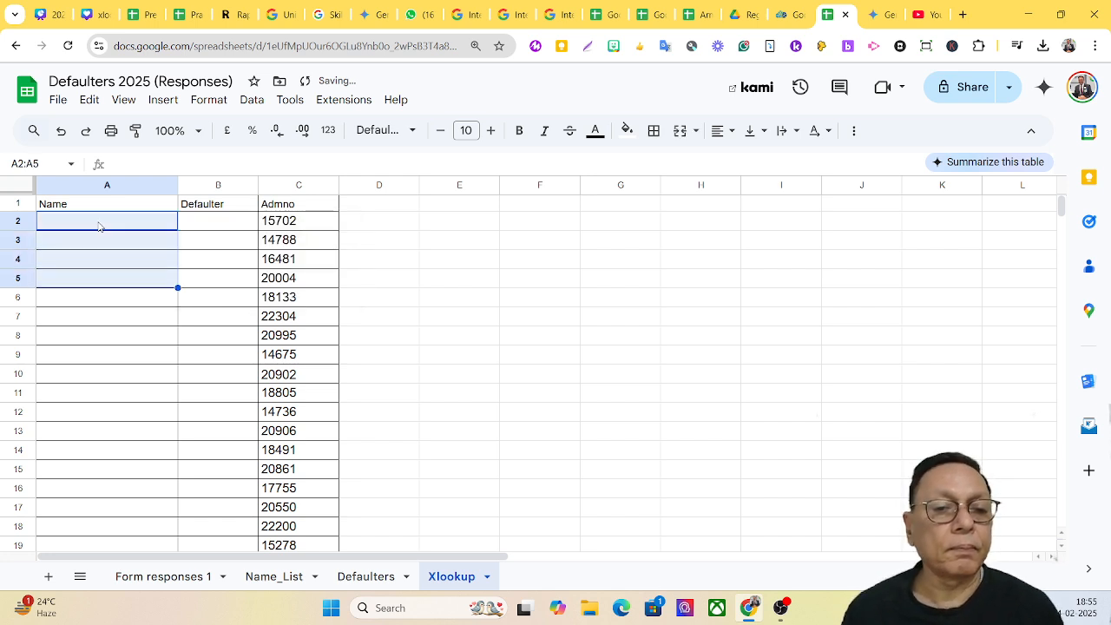
{"action": "key", "text": "Delete"}
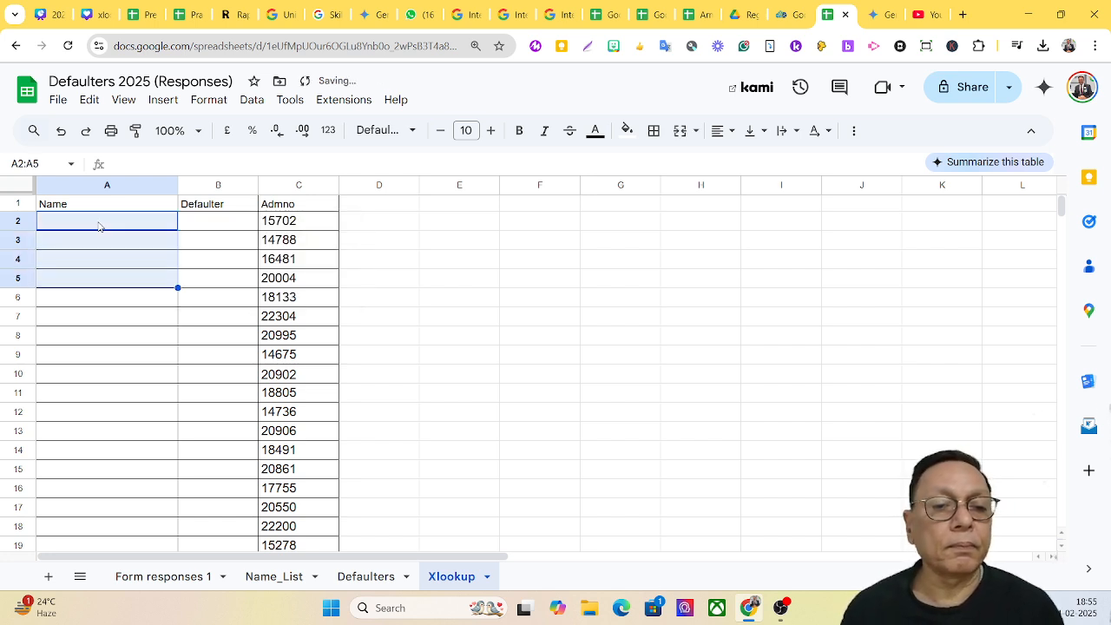
- Delete the leftover XLOOKUP formula from B2 in the Defaulter column
{"action": "left_click", "coordinate": [223, 231]}
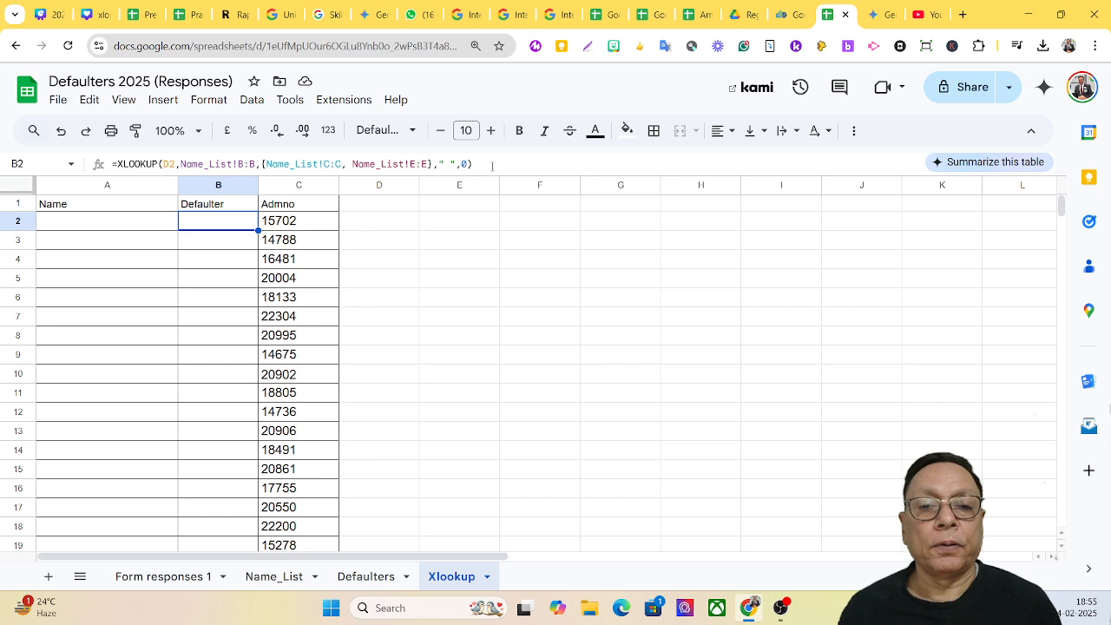
{"action": "key", "text": "Delete"}
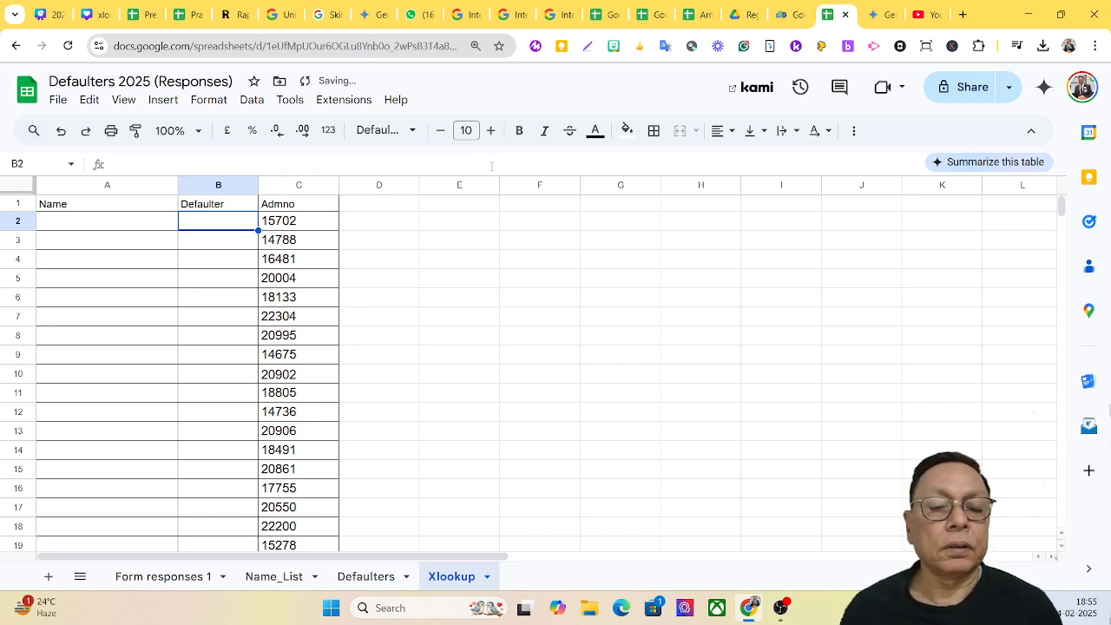
{"action": "left_click", "coordinate": [547, 243]}
{"action": "left_click", "coordinate": [221, 242]}
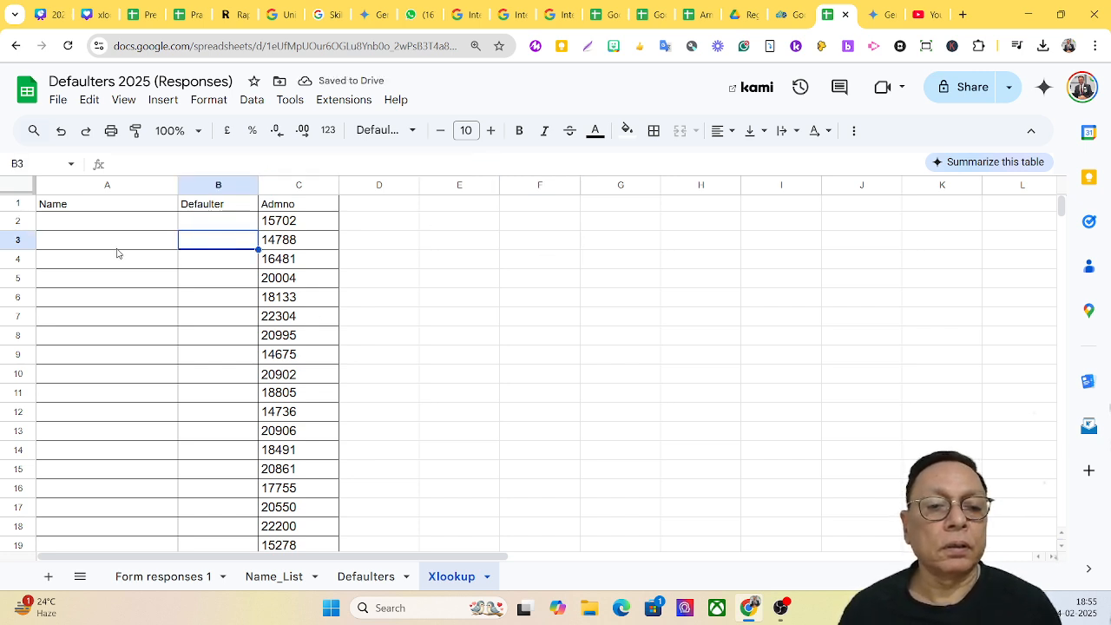
- Paste =XLOOKUP(C2,Name_List!A:A,{Name_List!B:B, Name_List!D:D}," ",0) into the empty cell A2 and commit it
{"action": "left_click", "coordinate": [115, 250]}
{"action": "left_click", "coordinate": [97, 224]}
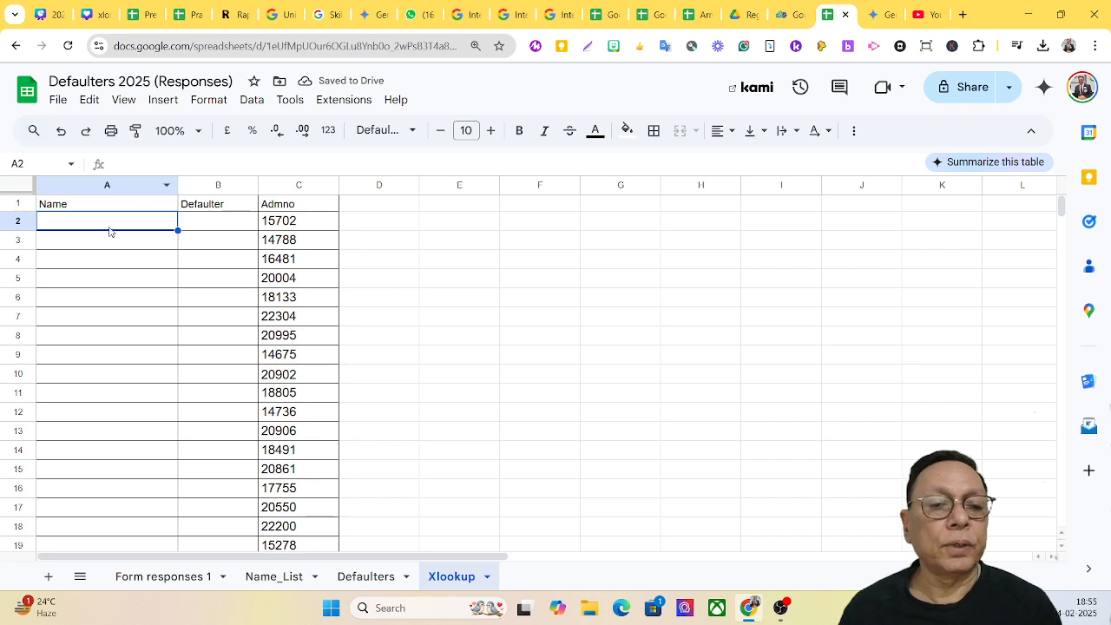
{"action": "left_click", "coordinate": [133, 162]}
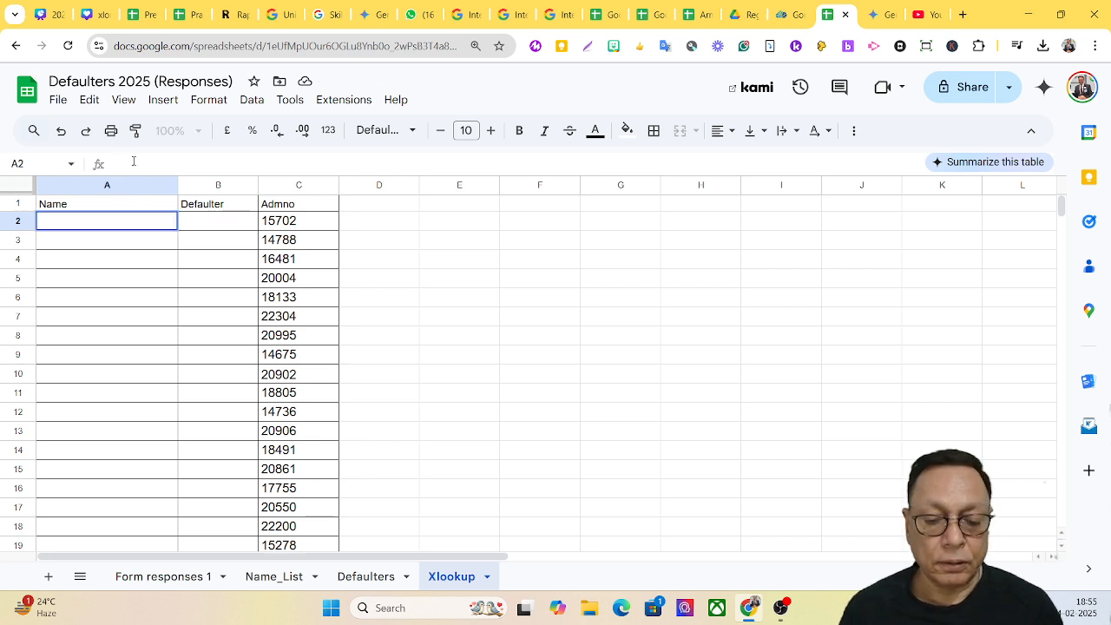
{"action": "key", "text": "ctrl+v"}
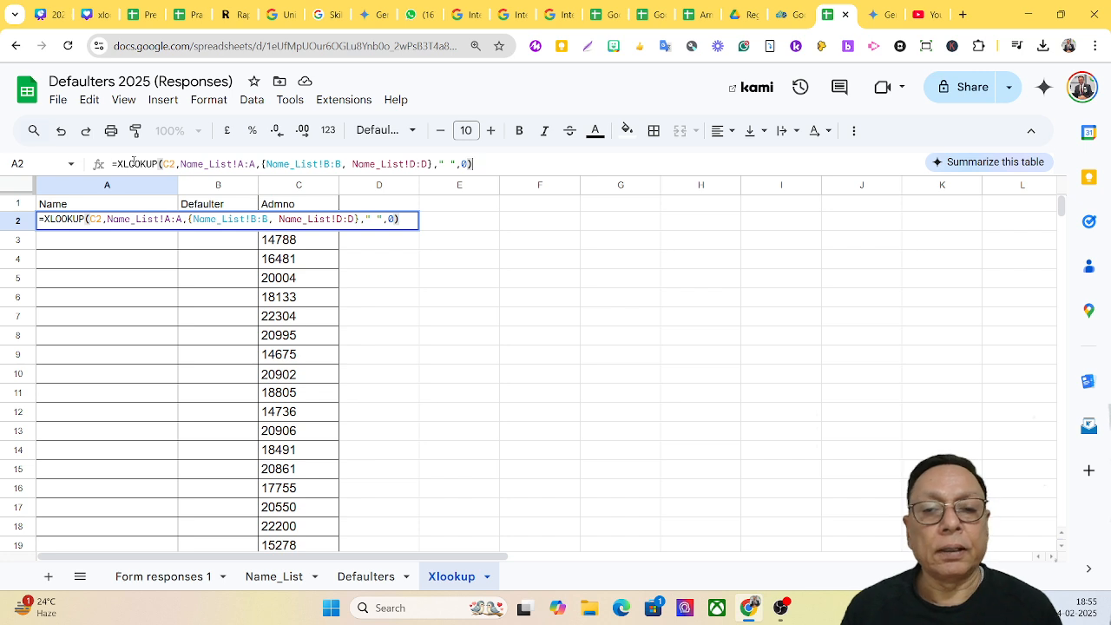
{"action": "key", "text": "Return"}
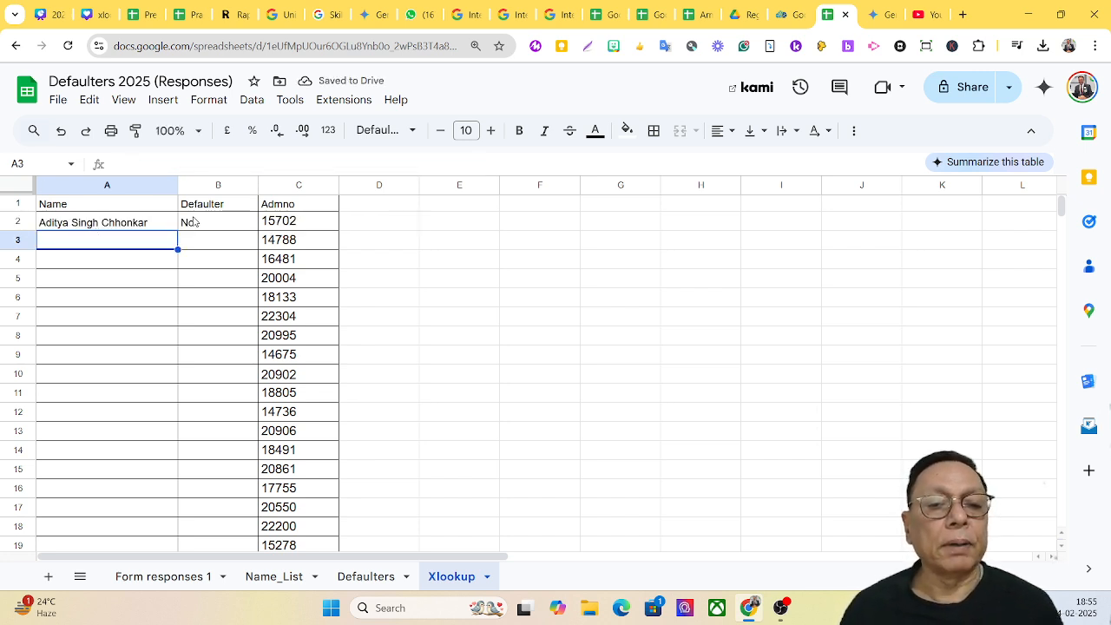
- Fill A2:B2 down the Name and Defaulter columns for all admission numbers and look over the filled rows
{"action": "left_click", "coordinate": [111, 228]}
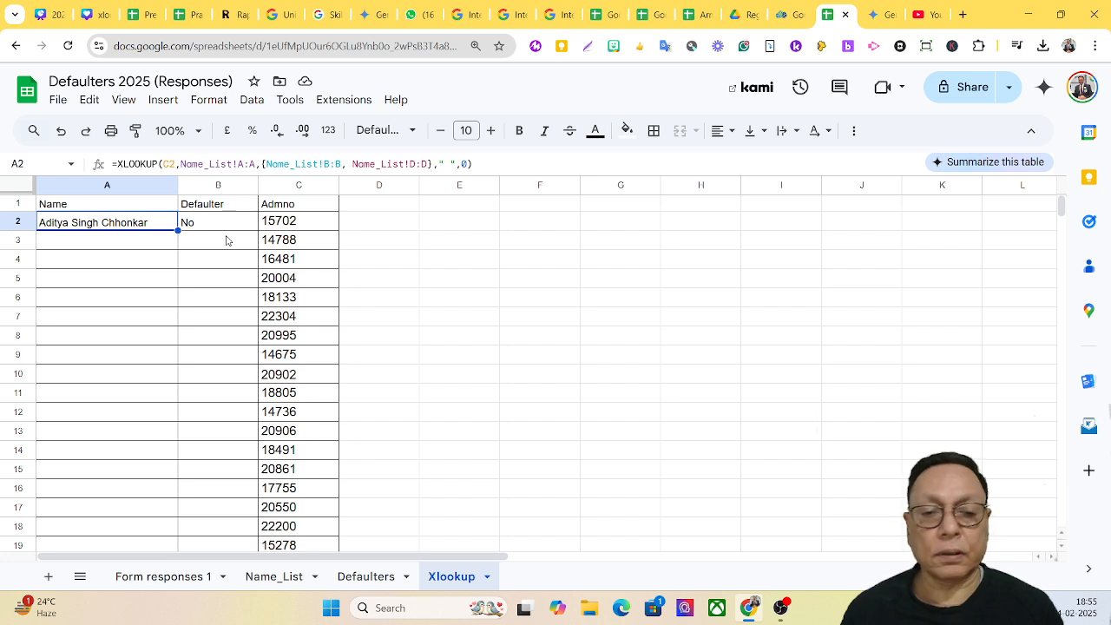
{"action": "key", "text": "shift+Right"}
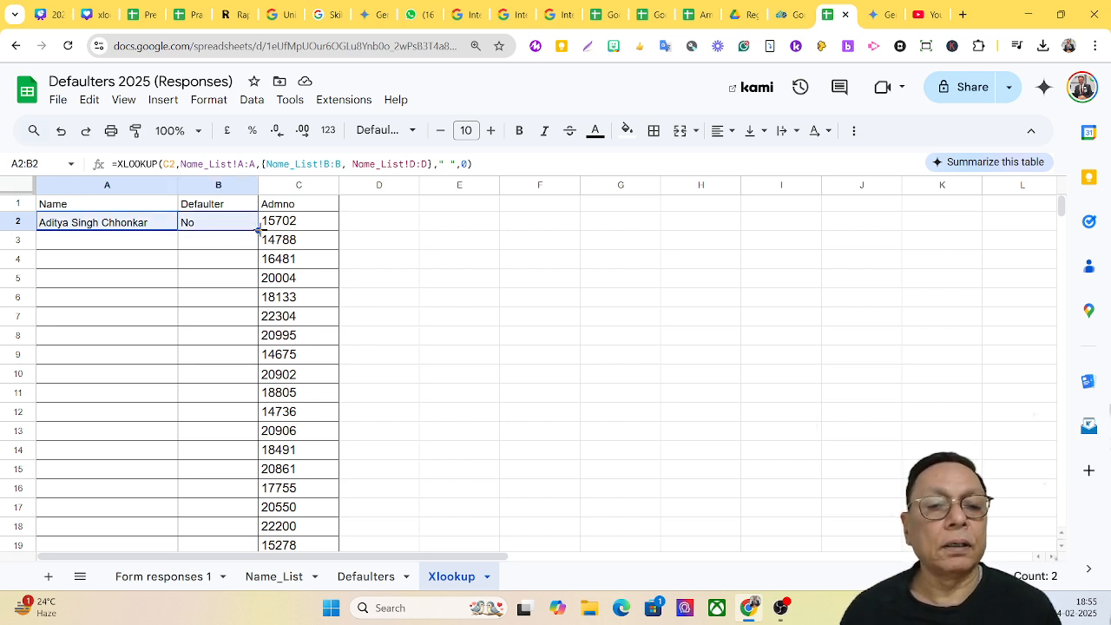
{"action": "double_click", "coordinate": [258, 229]}
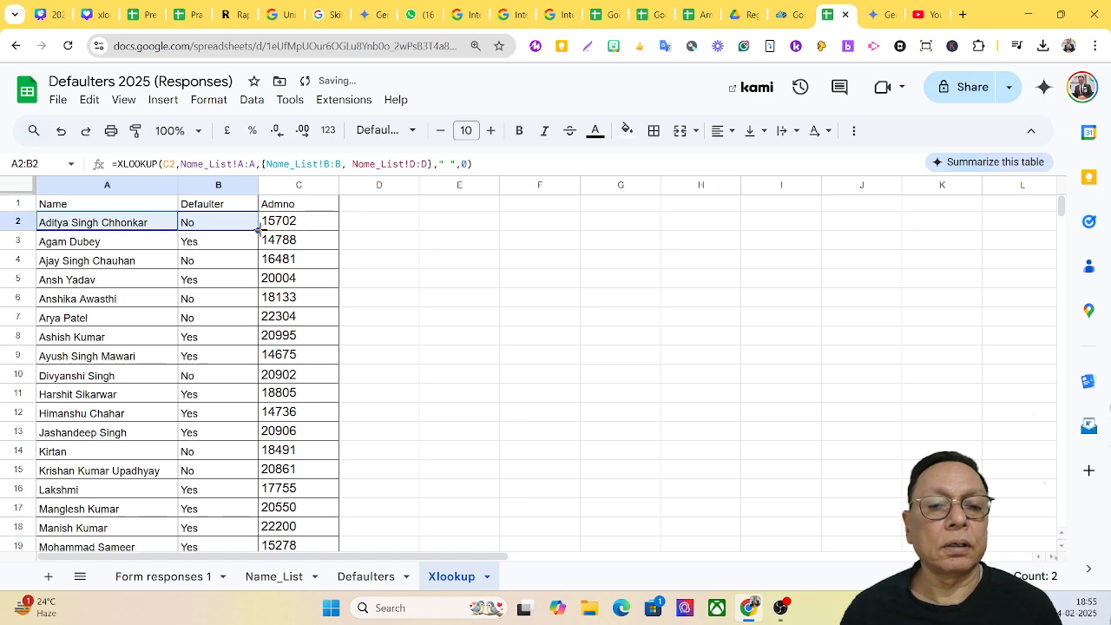
{"action": "scroll", "coordinate": [432, 226], "scroll_direction": "down", "scroll_amount": 7}
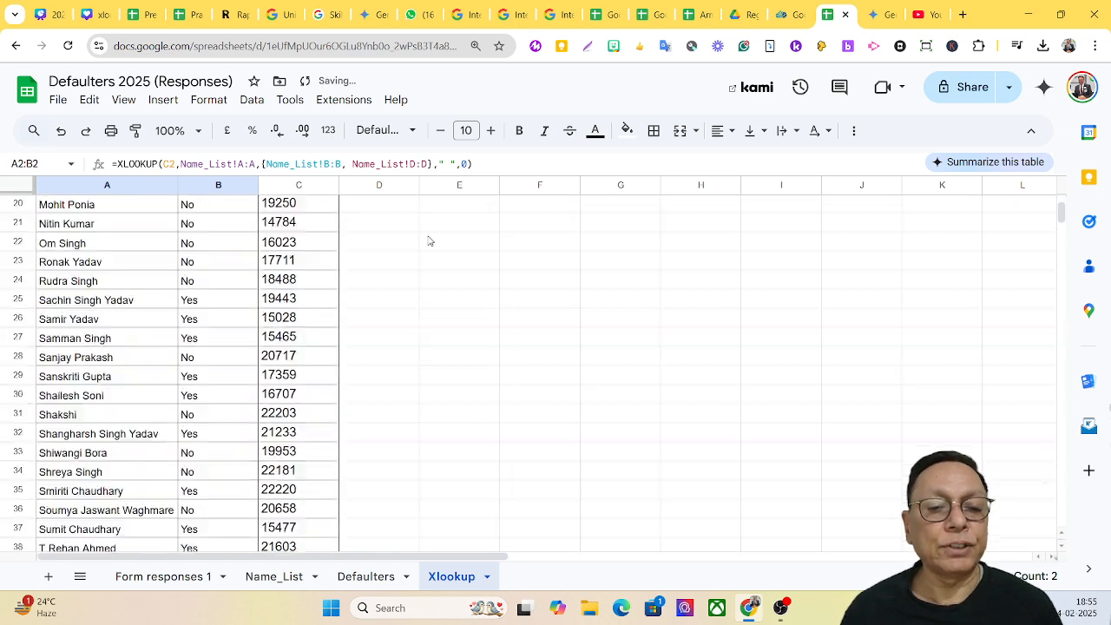
{"action": "scroll", "coordinate": [423, 255], "scroll_direction": "up", "scroll_amount": 7}
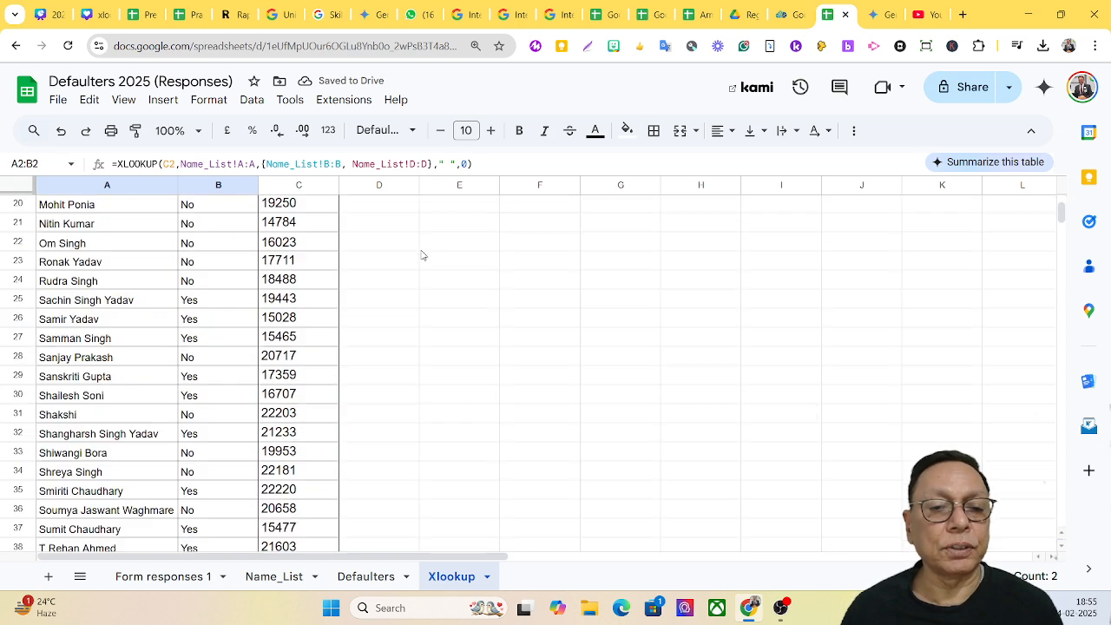